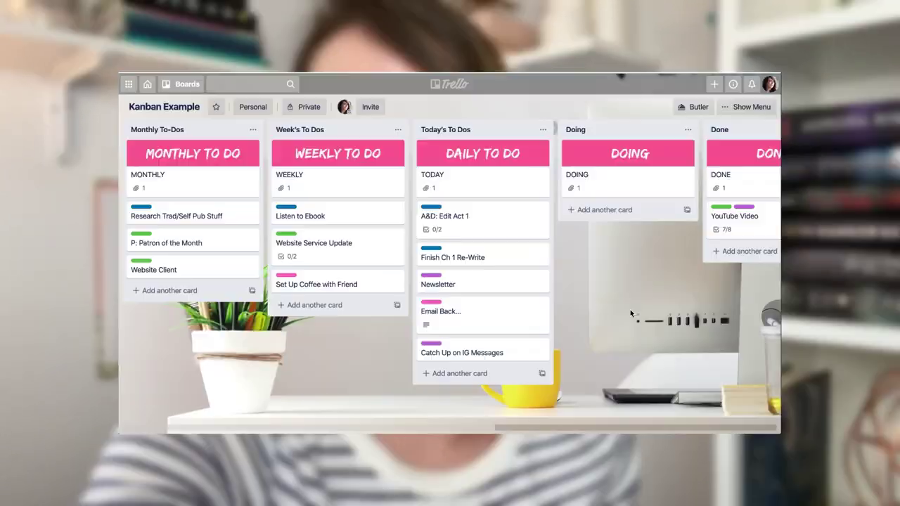
Move the Research Trad/Self Pub Stuff card between the monthly and weekly to-do lists on the Kanban Example board.
scroll(630, 310, right, 5)
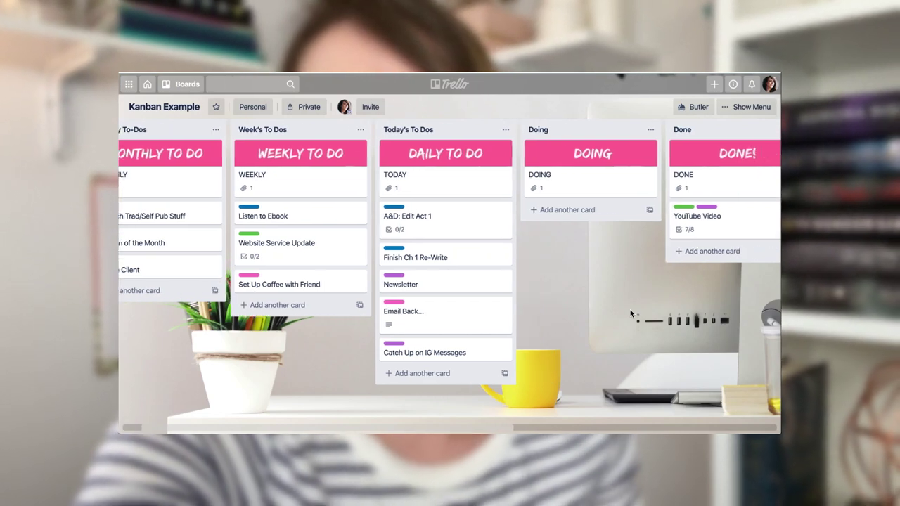
scroll(631, 314, right, 5)
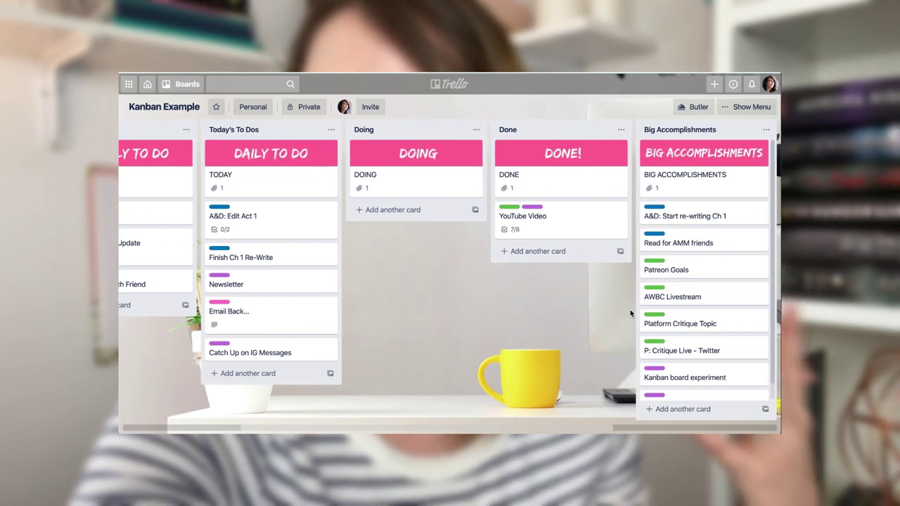
scroll(630, 314, left, 5)
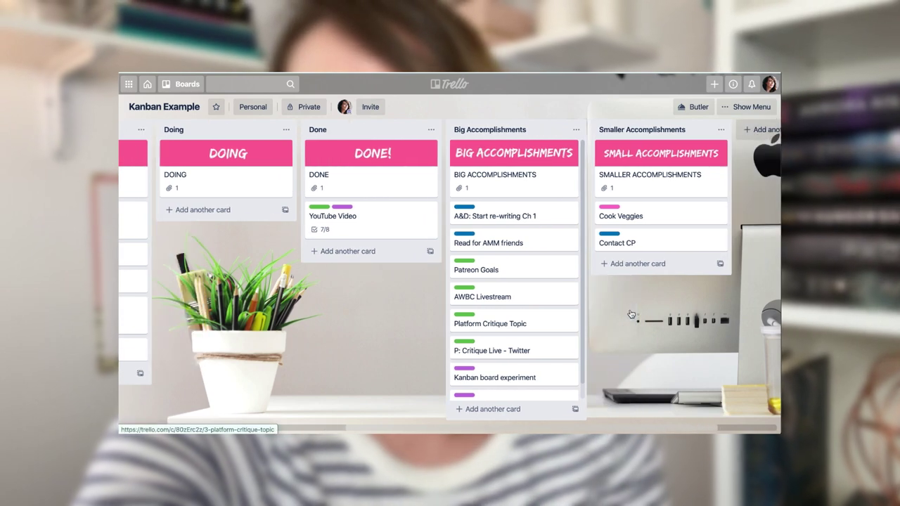
scroll(630, 313, left, 5)
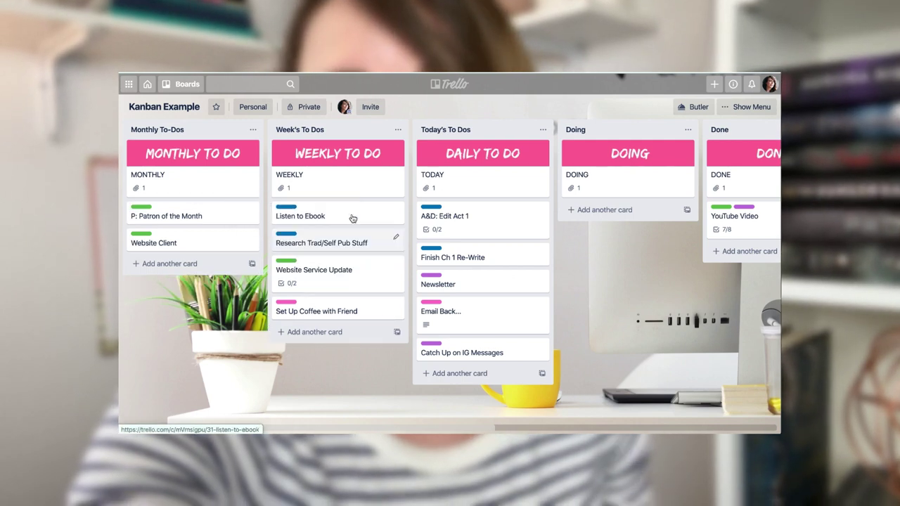
drag(357, 238, 277, 234)
drag(223, 206, 222, 208)
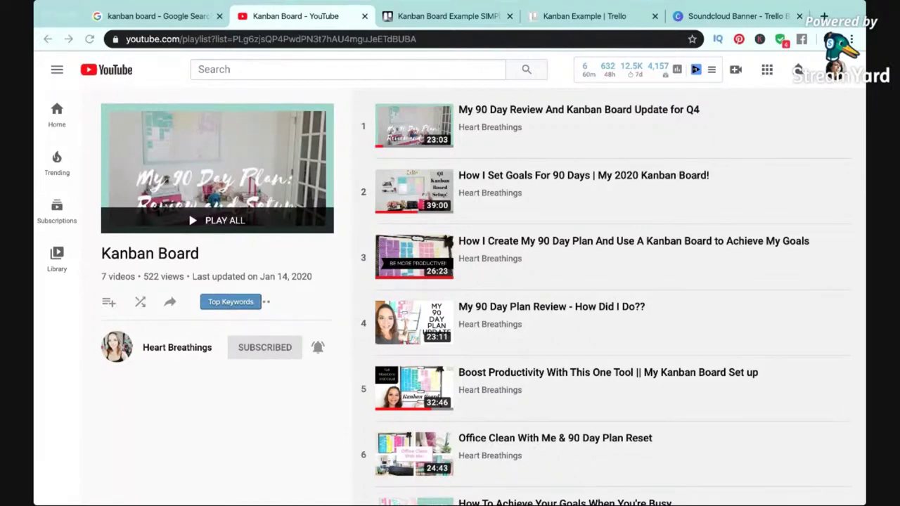
Switch to the Kanban Board Example SIMPLE board and add three lists named To Do, Doing and Done.
key(ctrl+Tab)
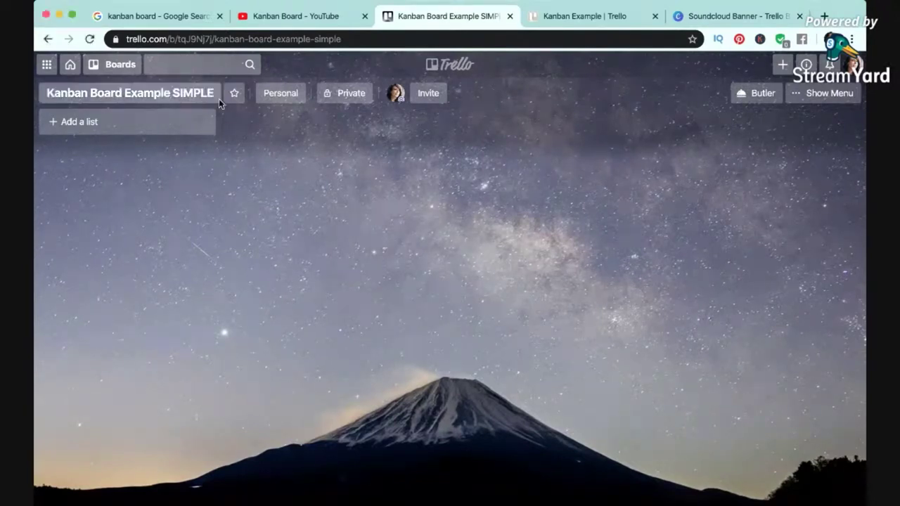
click(172, 121)
text(To Do)
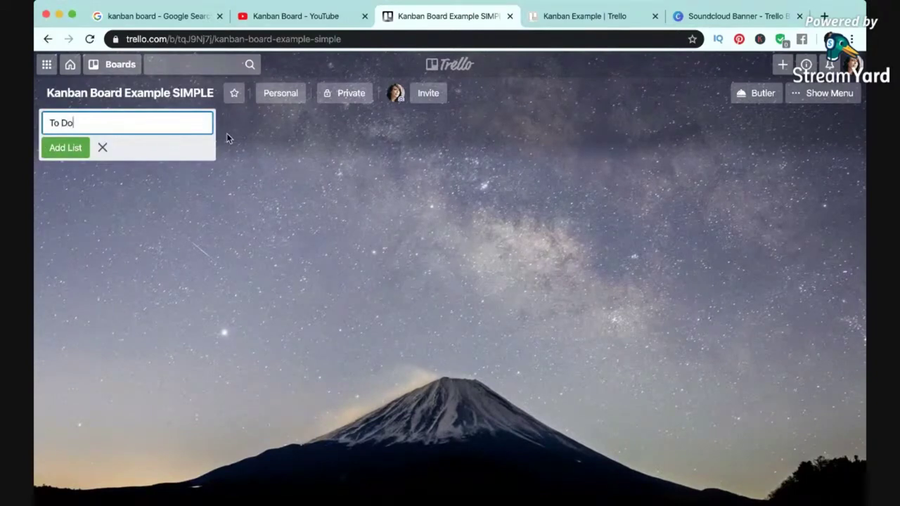
click(66, 148)
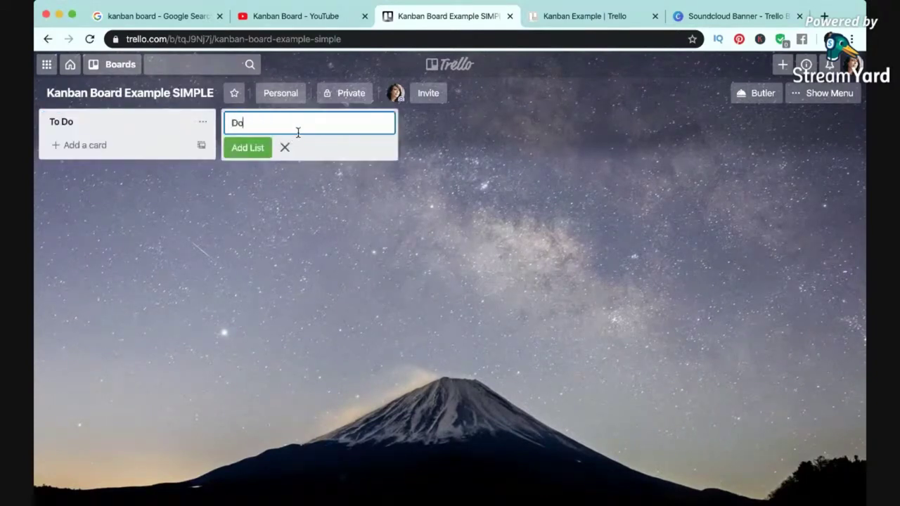
text(ing)
click(247, 146)
text(Done)
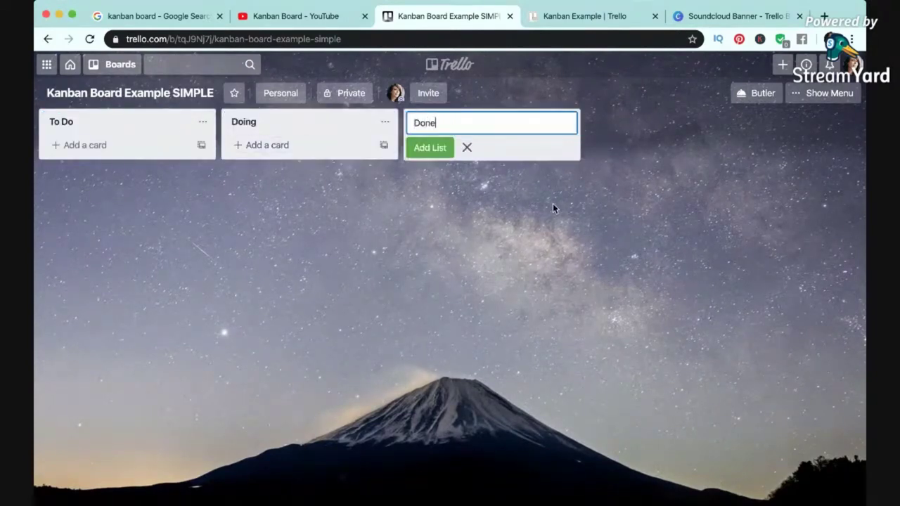
click(430, 148)
Add five cards to the To Do list, titled Task 1 through Task 5.
click(75, 146)
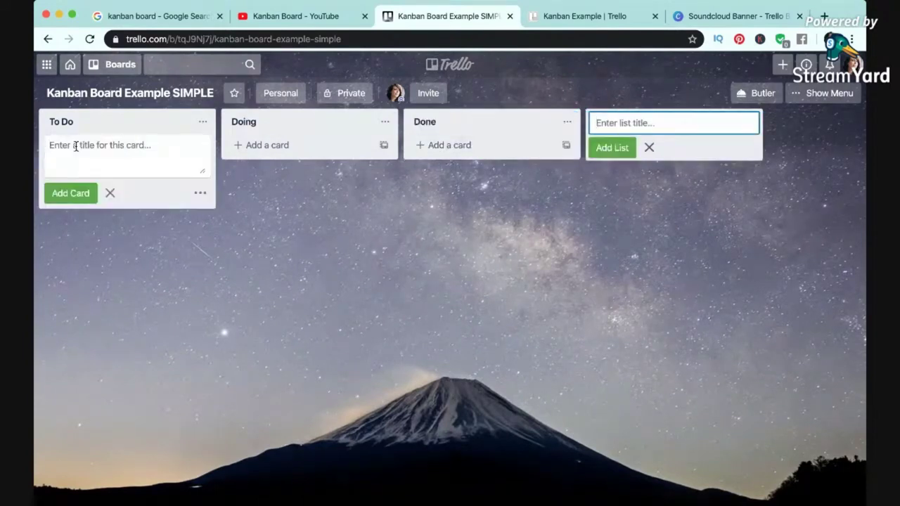
text(Task 1)
key(Return)
text(Ta)
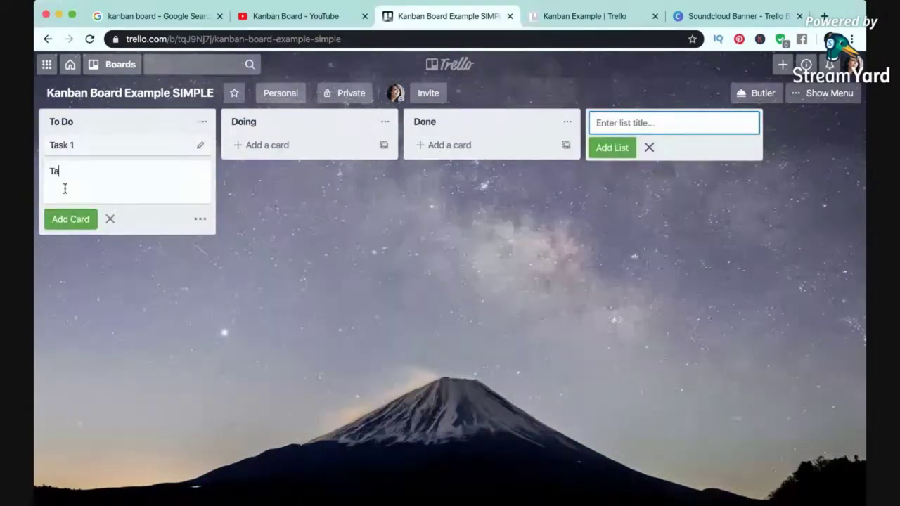
text(sk 2)
key(Return)
text(Task 3)
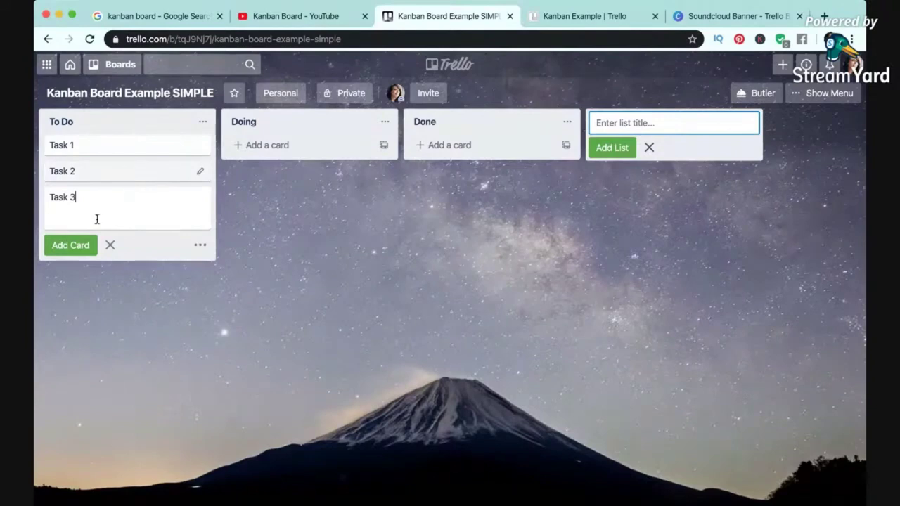
key(Return)
text(Task 4)
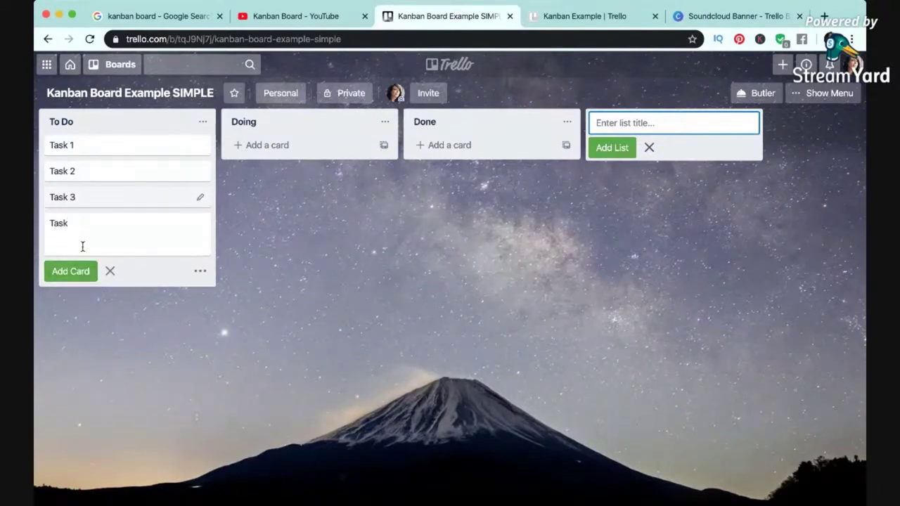
key(Return)
text(Task 5)
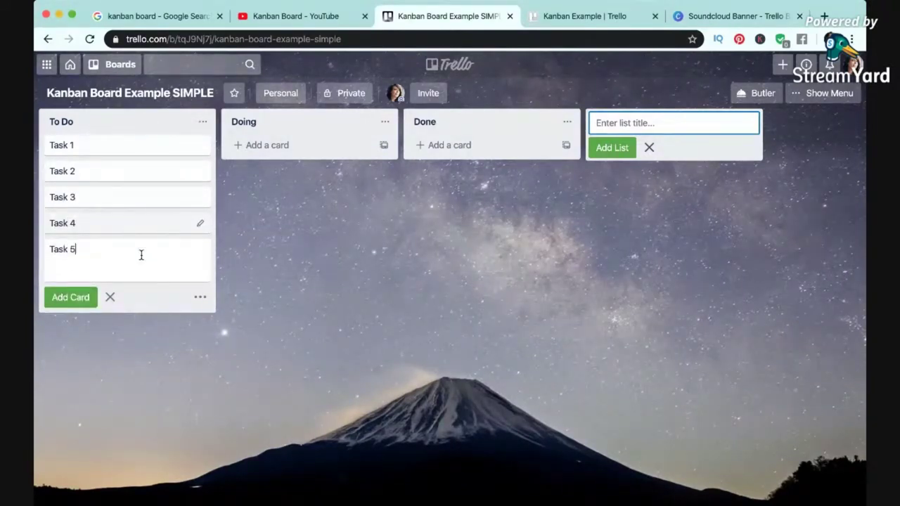
key(Return)
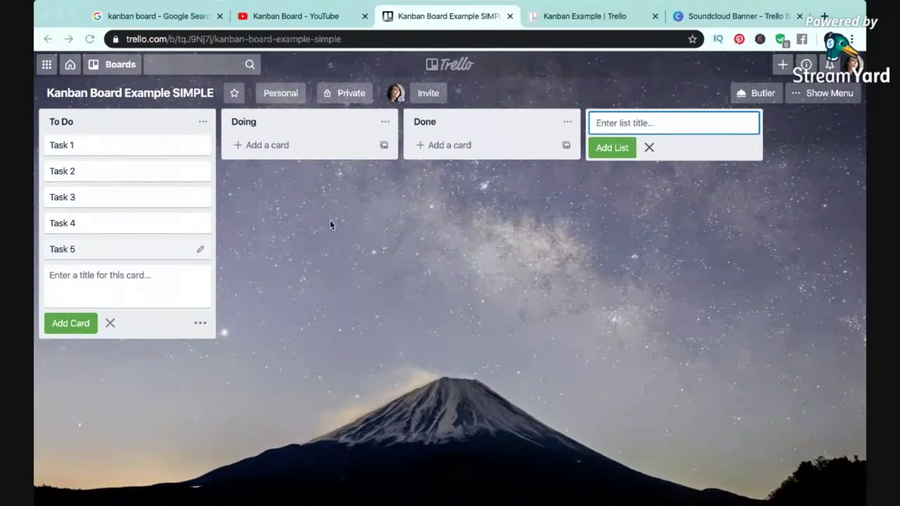
Move the Task 1 card through Doing to Done, and move Task 2 into Done below it.
drag(195, 148, 258, 154)
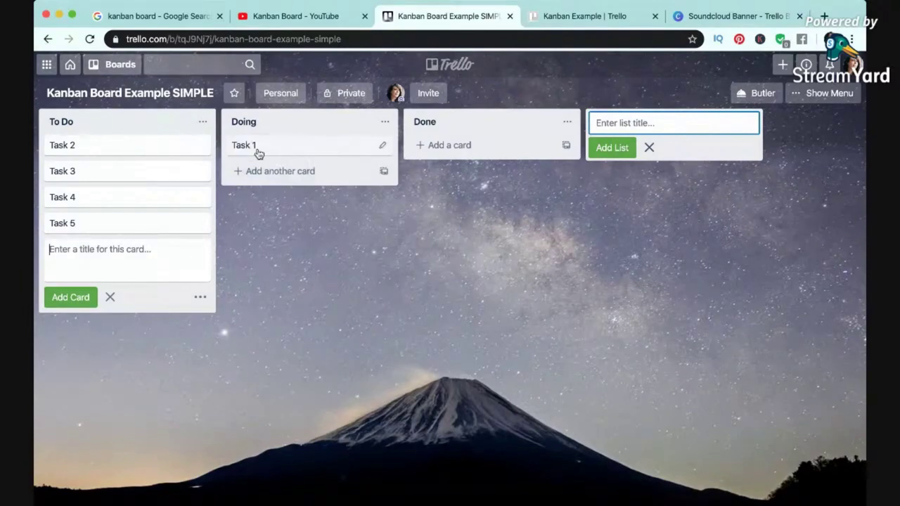
drag(258, 154, 423, 150)
drag(127, 150, 389, 172)
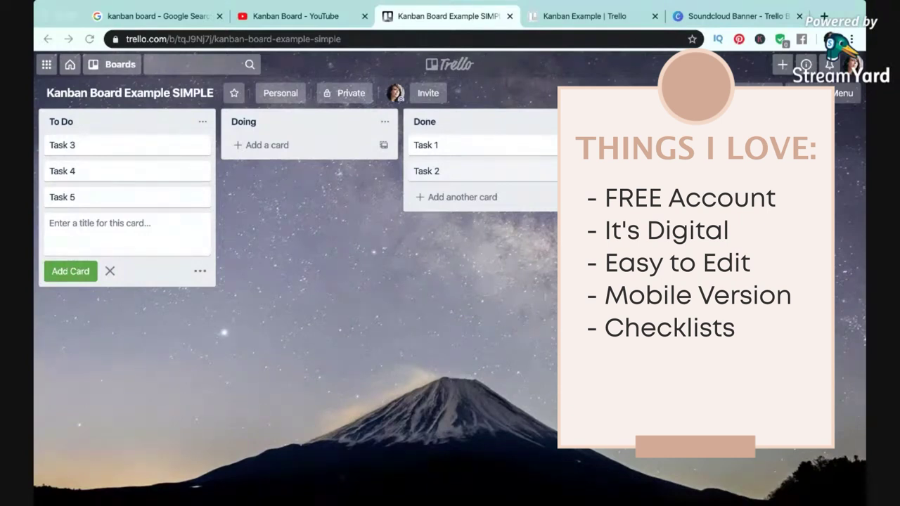
Return the Task 1 and Task 2 cards from Done to the top of the To Do list.
drag(518, 145, 155, 146)
drag(461, 147, 105, 164)
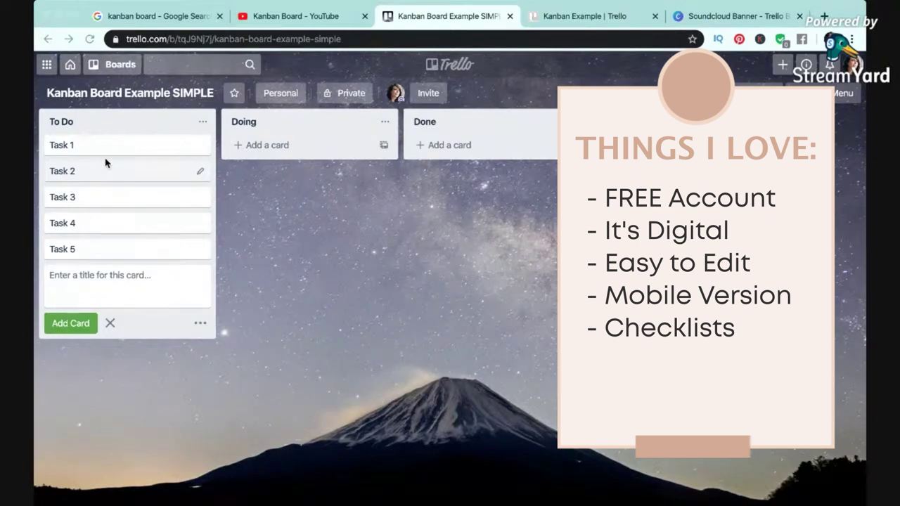
Add a checklist to the Task 1 card with the entries Item 1, Item 2 and Item 3.
click(152, 147)
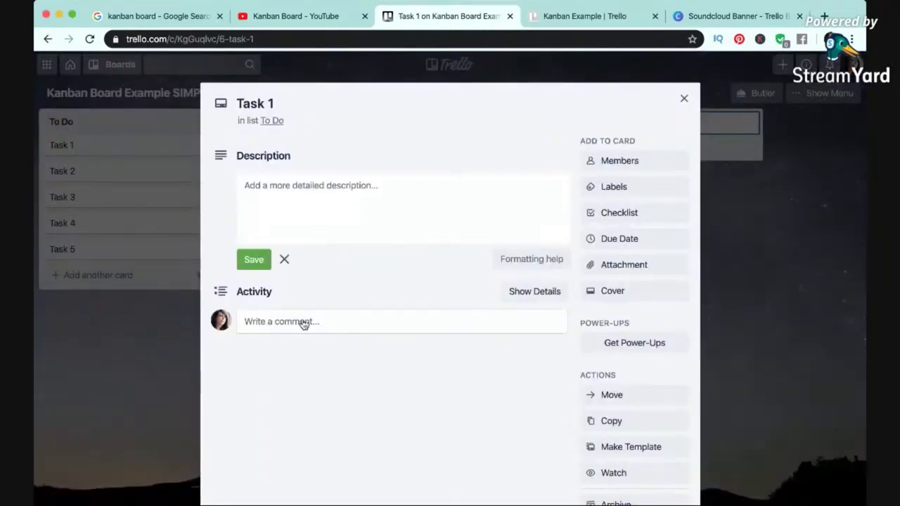
click(639, 215)
click(609, 319)
text(Item 1)
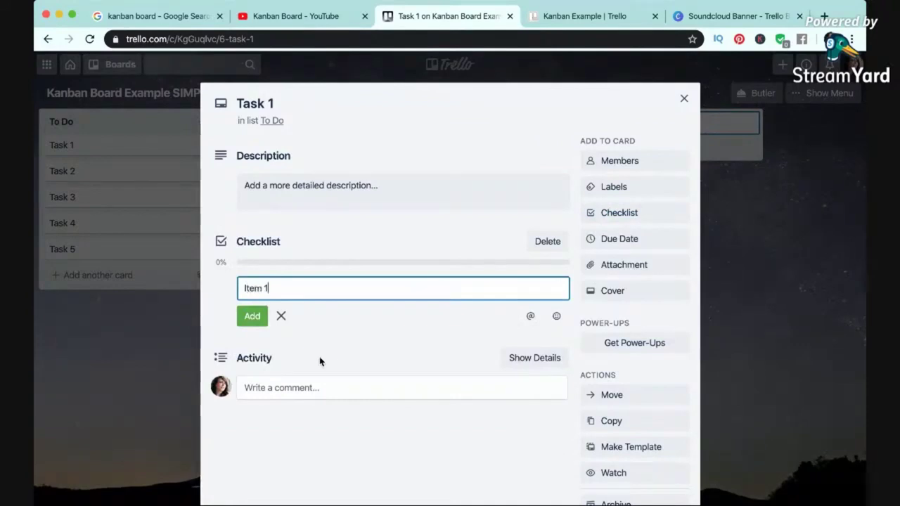
key(Return)
text(Item 2)
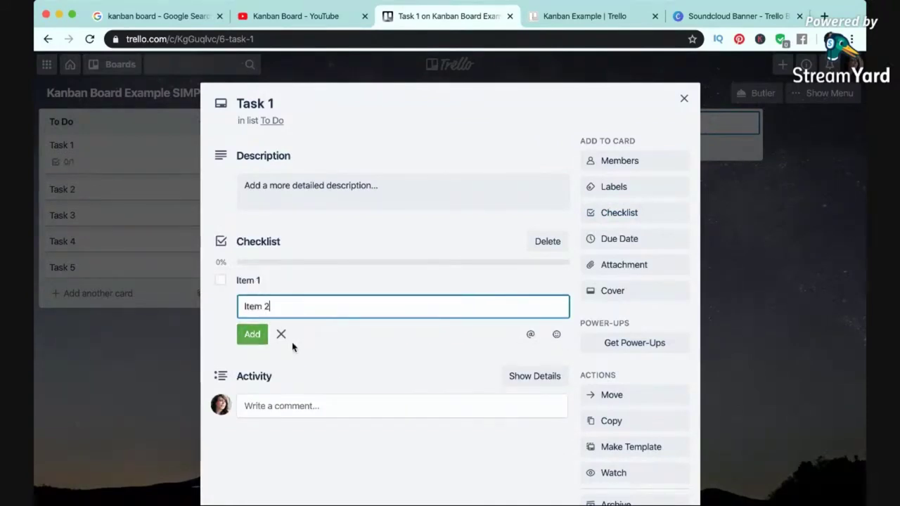
key(Return)
text(Item 3)
key(Return)
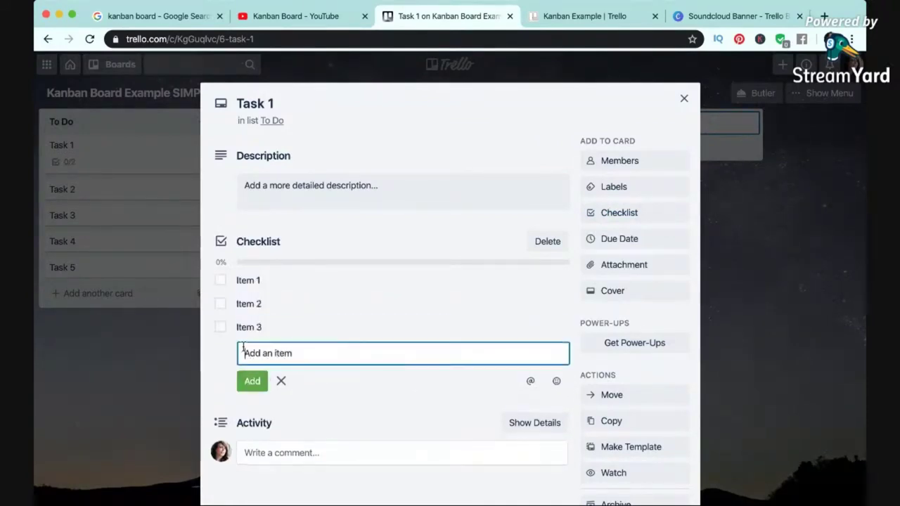
Mark all three checklist items of Task 1 as complete and close the card.
click(221, 280)
click(220, 304)
click(220, 328)
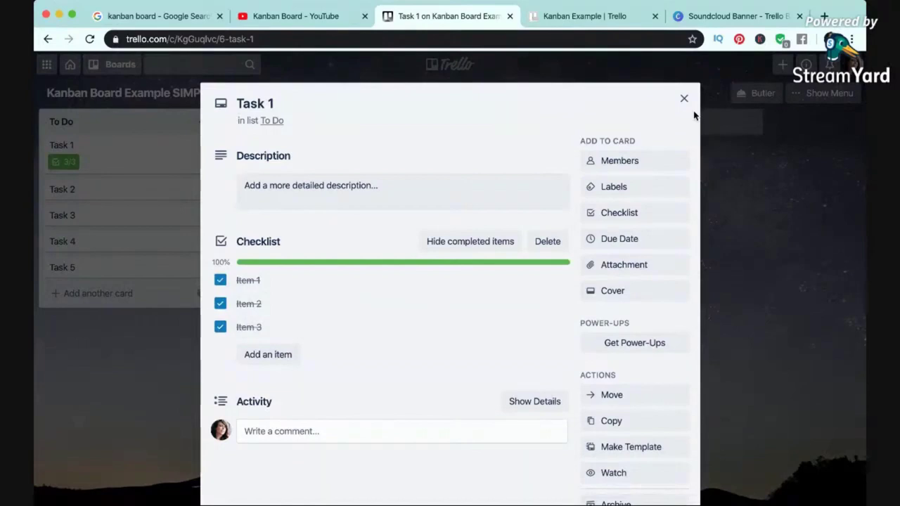
click(685, 99)
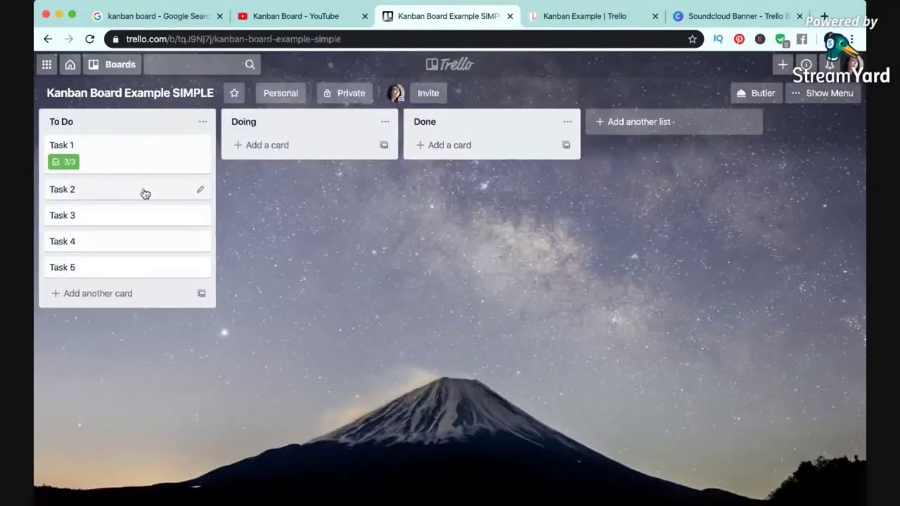
Add a checklist to the Task 2 card by copying the items from Task 1's checklist, and close the card.
click(142, 192)
click(635, 215)
click(638, 321)
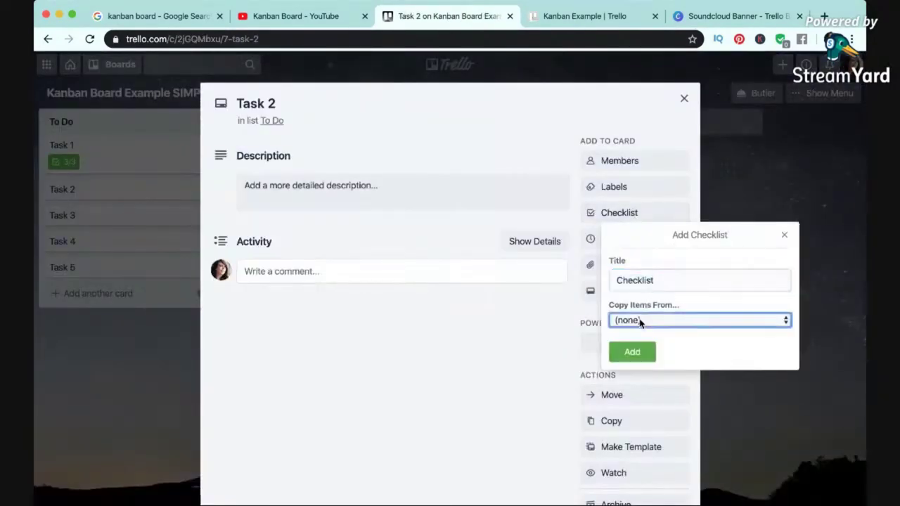
click(641, 347)
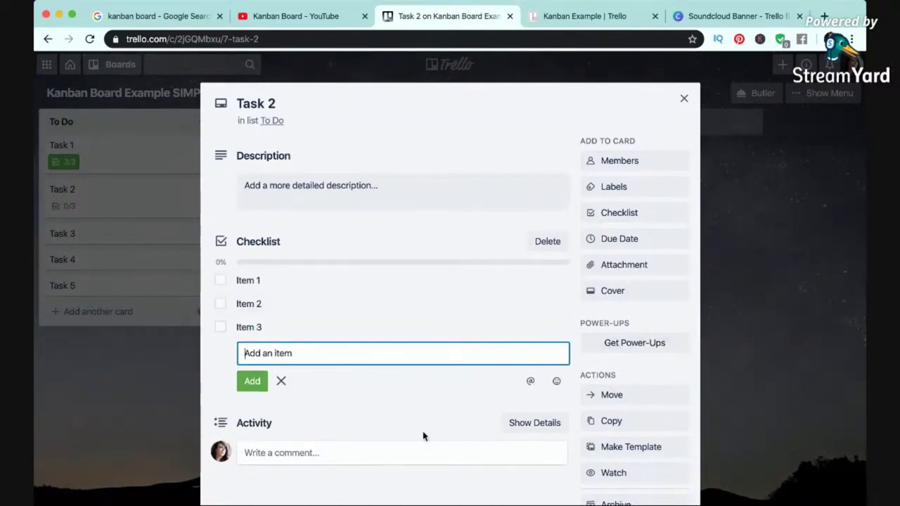
key(Escape)
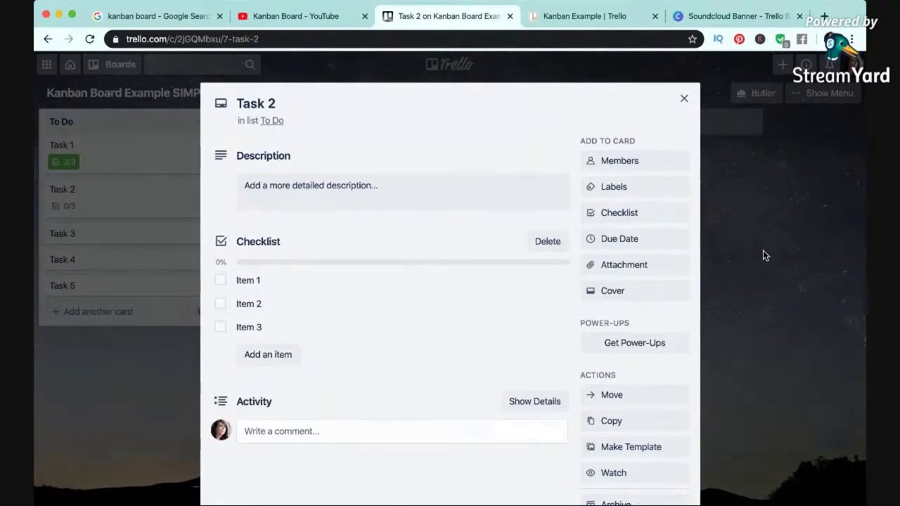
click(765, 254)
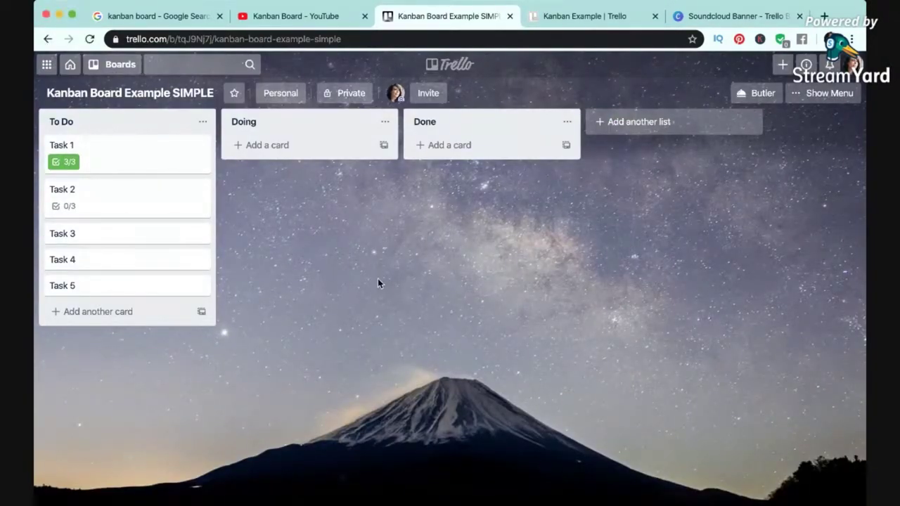
Add a TO DO header card at the top of the To Do list with the pink TO DO banner uploaded as its cover.
click(97, 312)
text(TO DO)
key(Return)
click(63, 312)
click(633, 290)
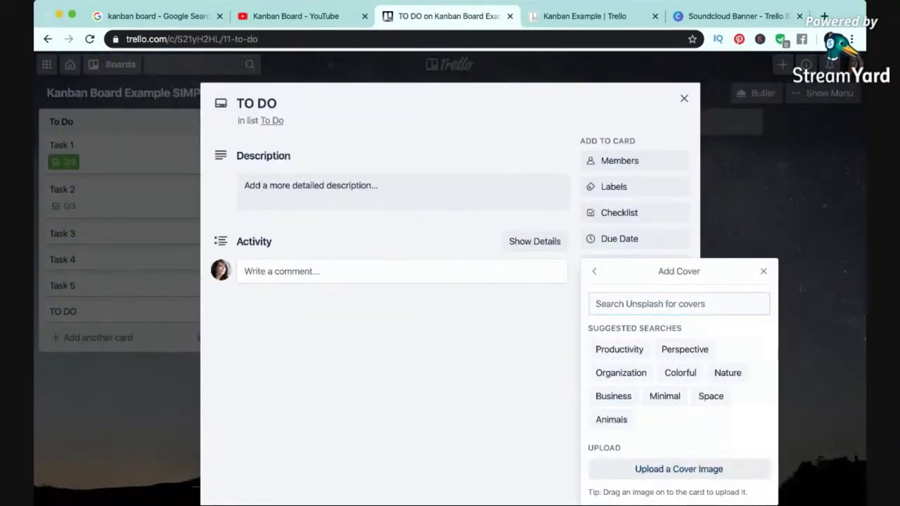
click(662, 470)
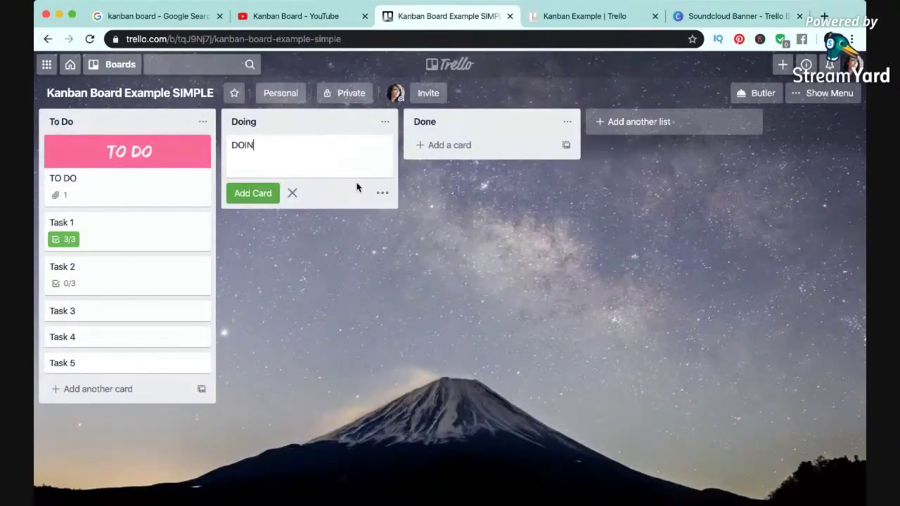
Add a DOING header card to the Doing list and upload the pink DOING banner as its cover.
text(G)
key(Return)
click(246, 145)
click(633, 290)
click(679, 469)
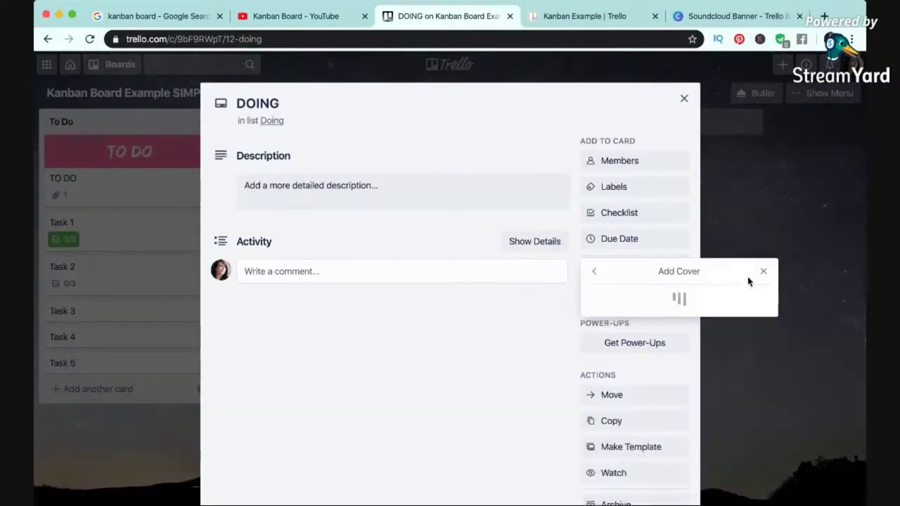
click(450, 380)
click(516, 466)
click(649, 290)
click(661, 401)
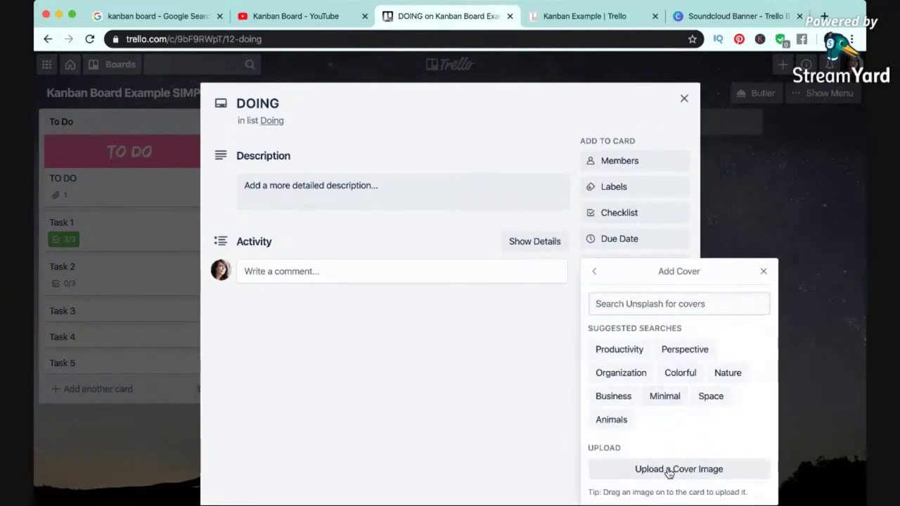
click(669, 471)
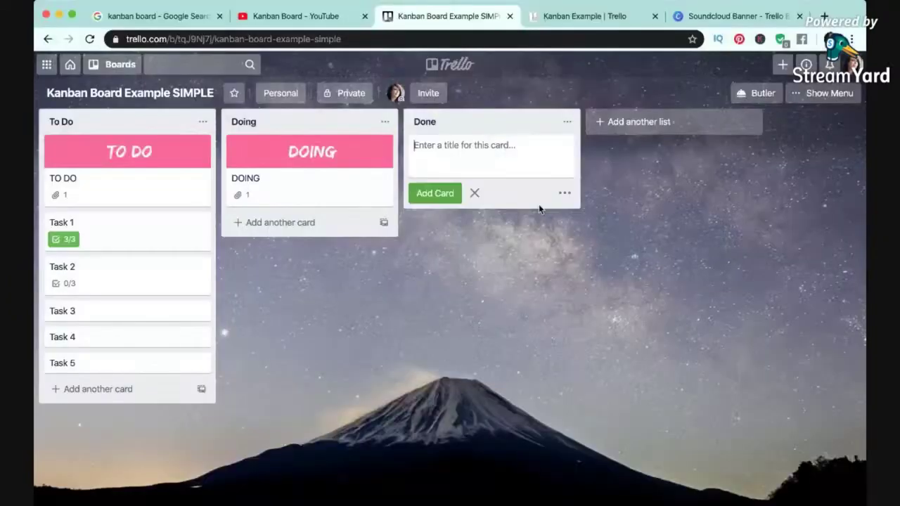
Add a DONE header card to the Done list and upload the banner image 6.png as its cover.
text(DONE)
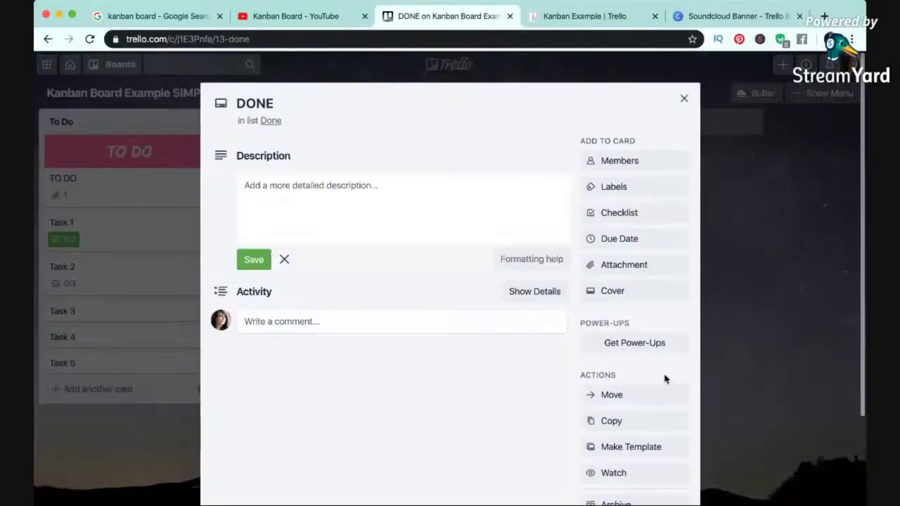
click(637, 290)
click(656, 397)
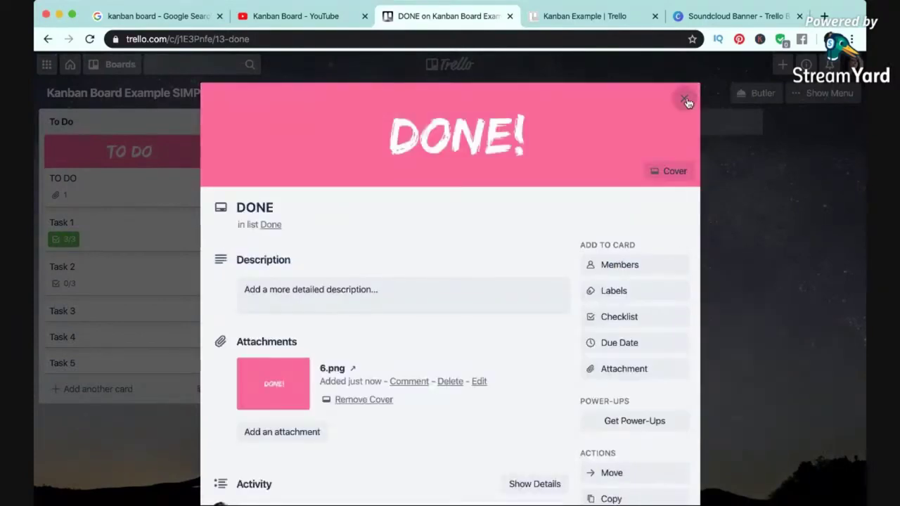
Close the DONE card and look over the banner designs in the Trello Banners file in Canva.
click(685, 99)
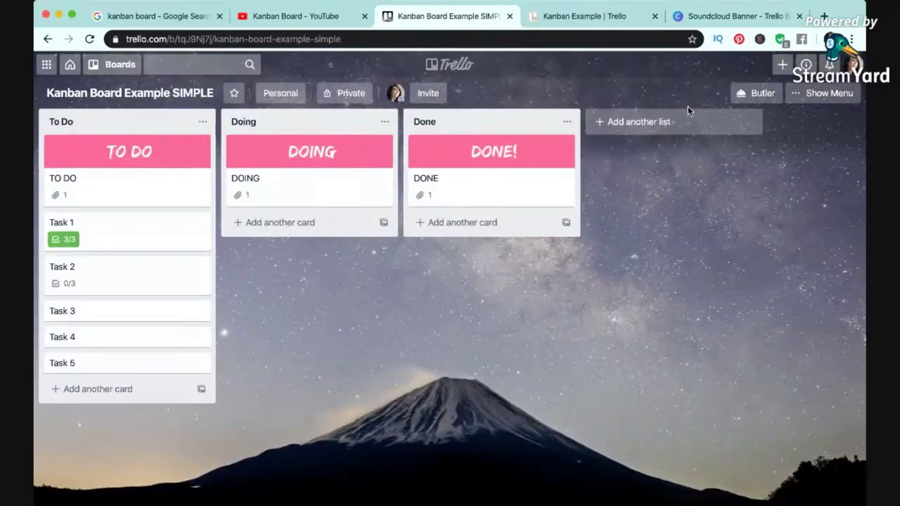
click(725, 21)
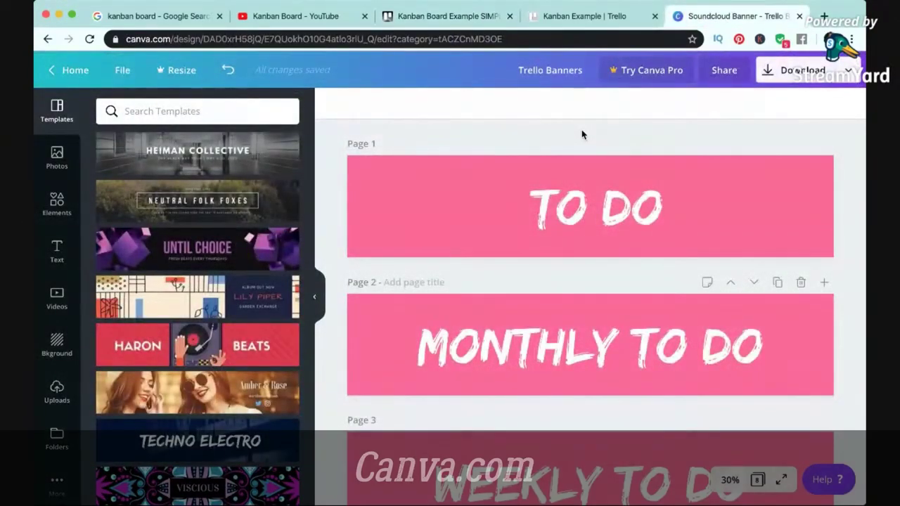
scroll(590, 289, down, 8)
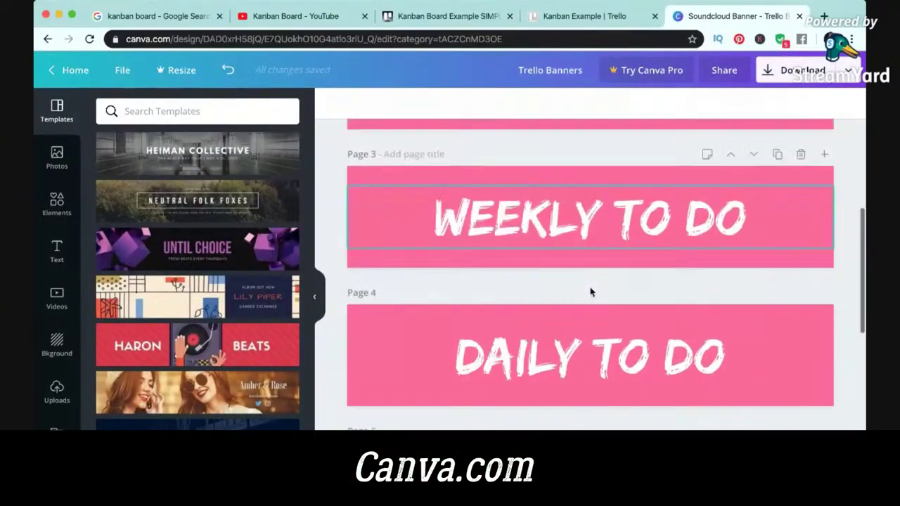
scroll(590, 287, up, 8)
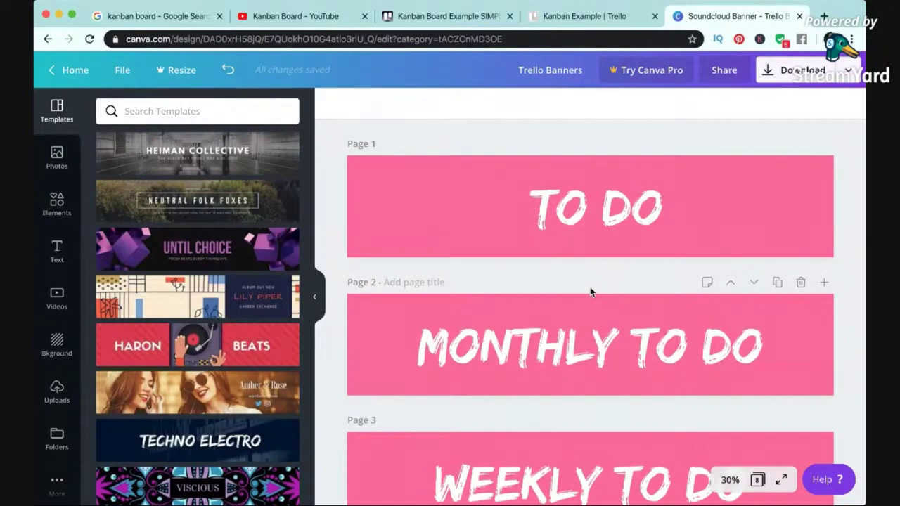
Return to the Trello board, archive the Task 5 card, send it back to the board and close the card.
key(super+3)
click(91, 363)
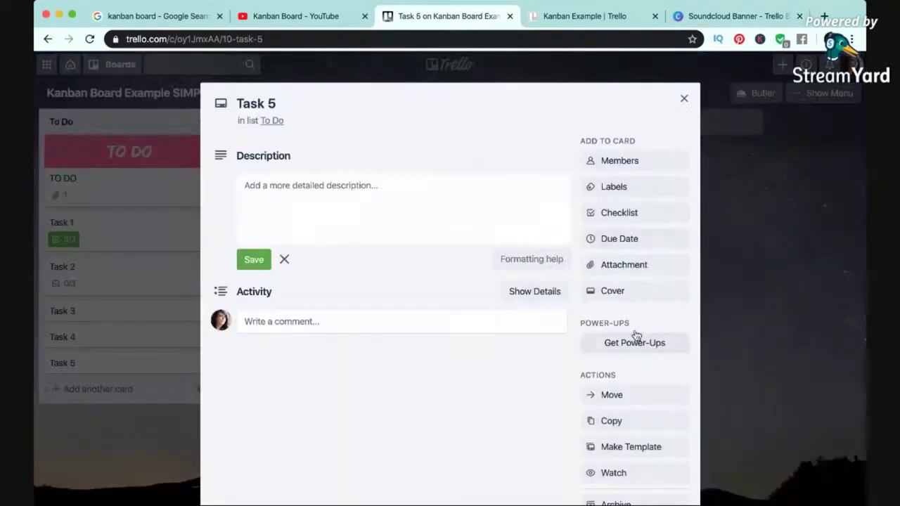
scroll(612, 443, down, 3)
click(617, 398)
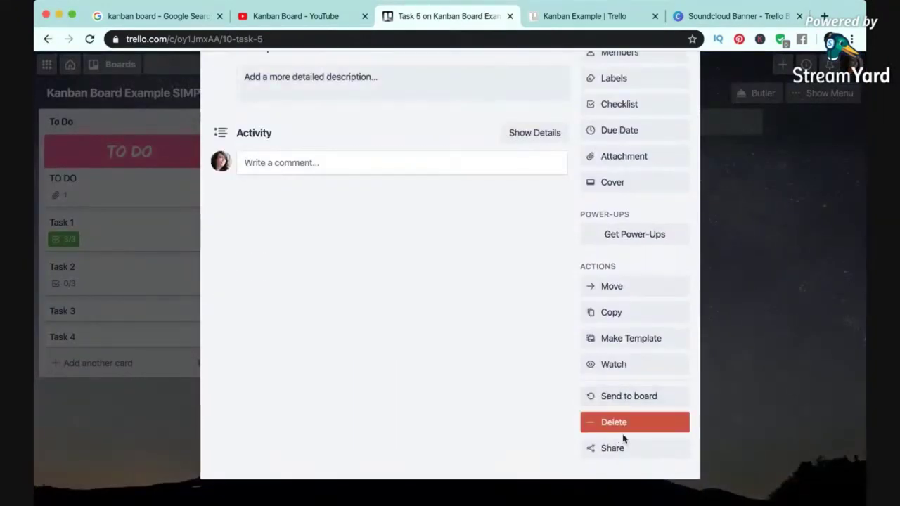
click(621, 398)
scroll(729, 208, up, 3)
click(689, 90)
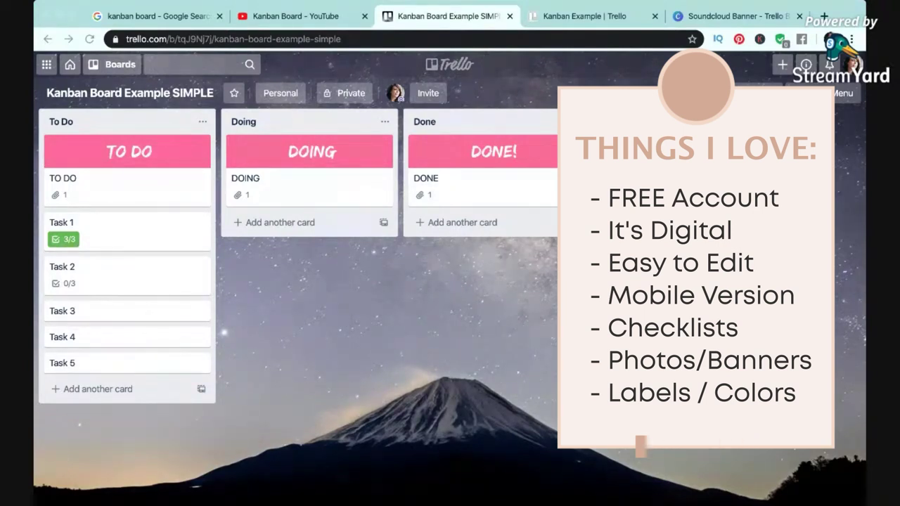
Open the board's label settings and name the blue label Book.
click(825, 95)
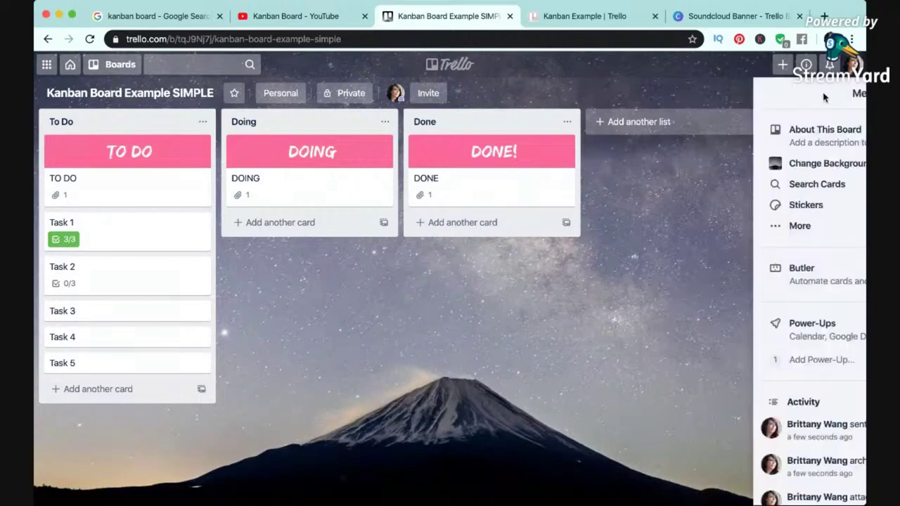
click(693, 226)
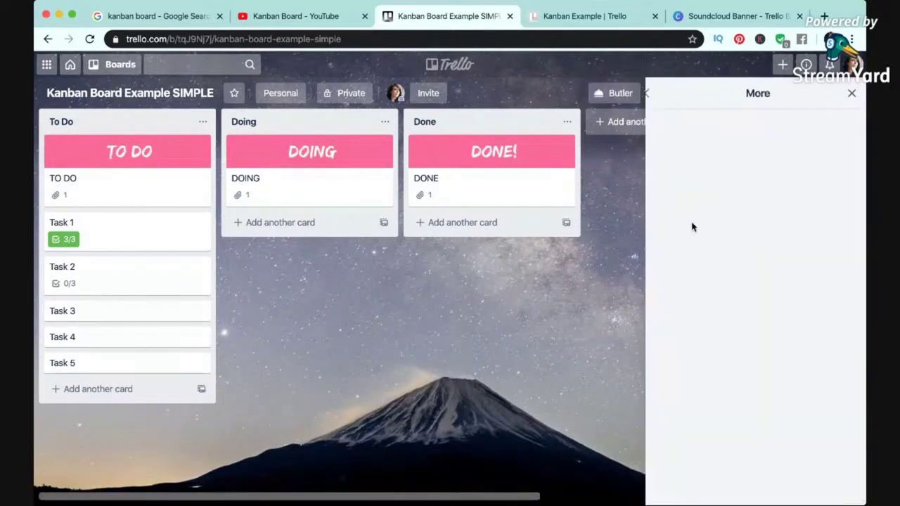
click(697, 156)
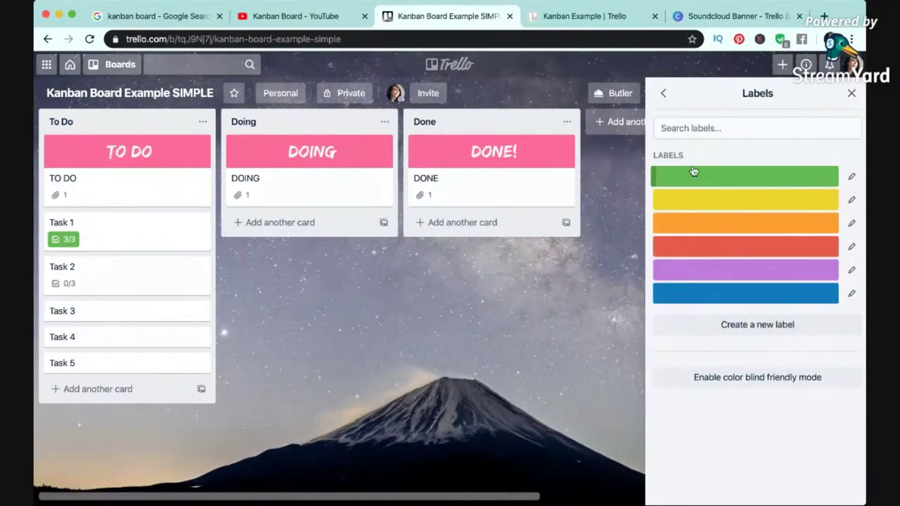
click(723, 328)
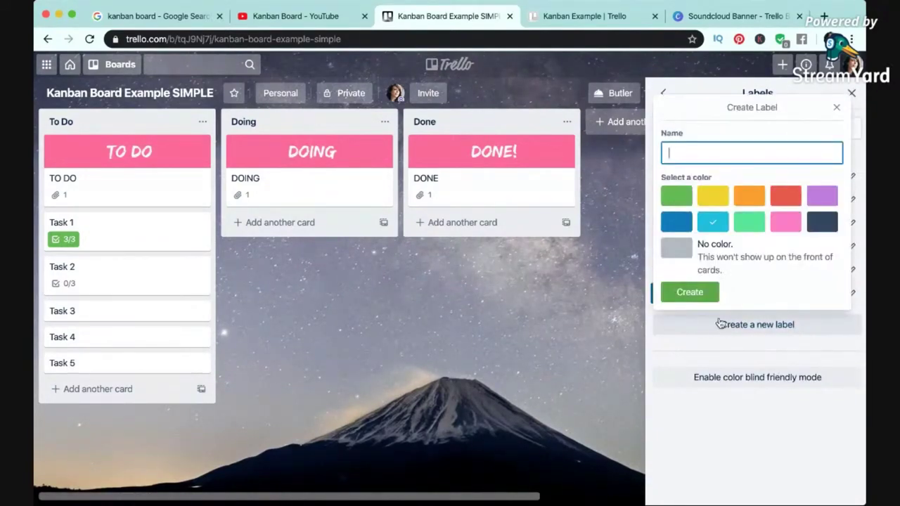
click(836, 109)
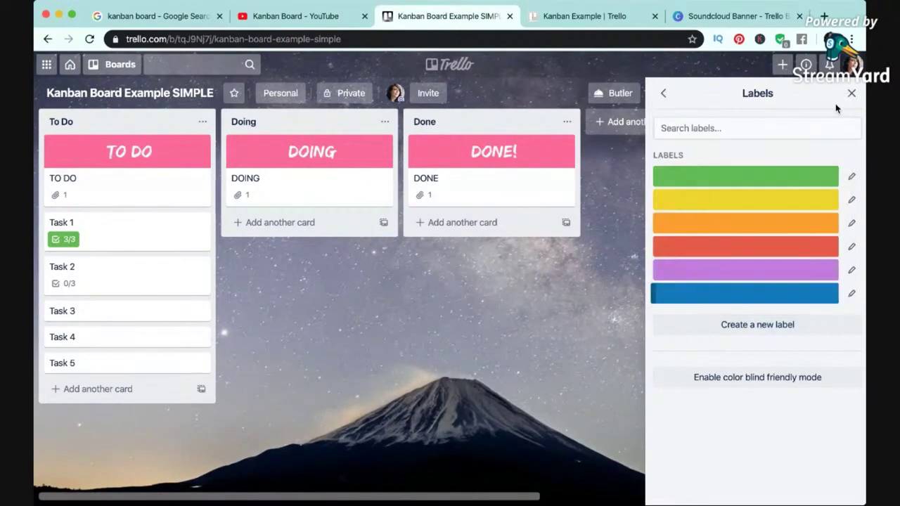
click(689, 298)
text(Book)
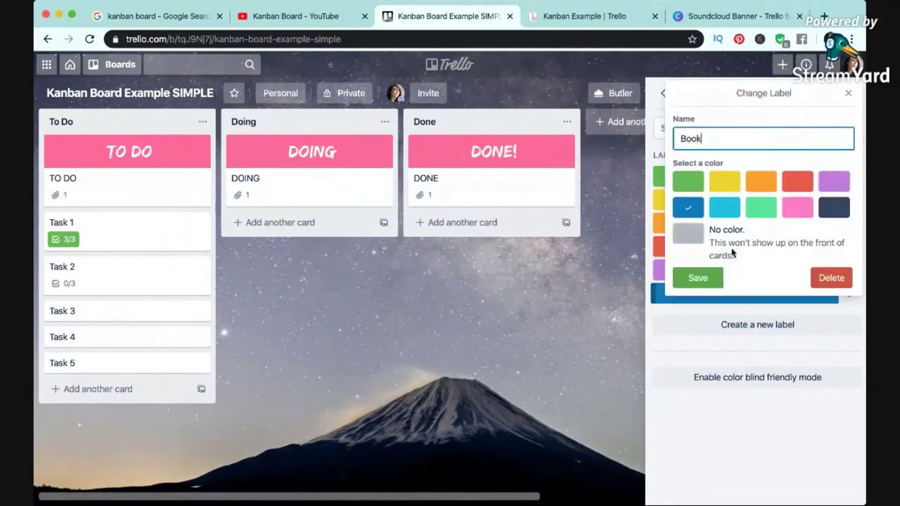
click(698, 278)
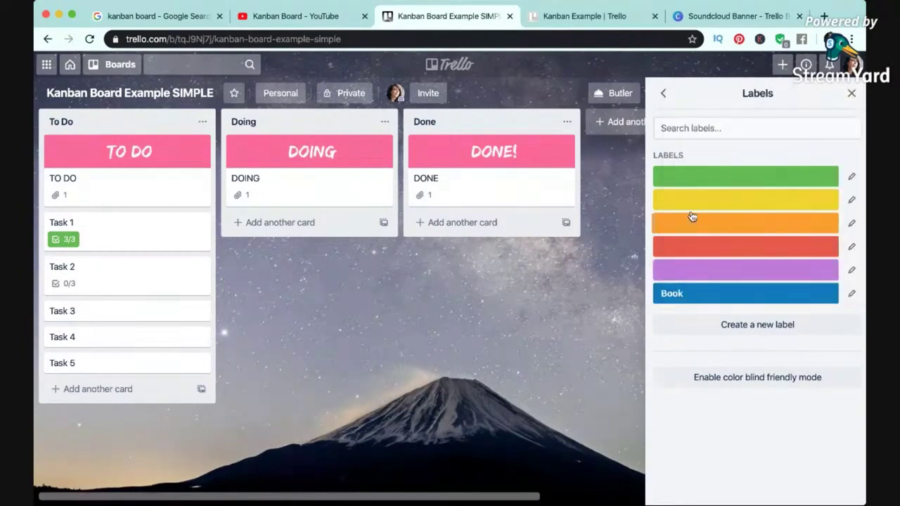
Name the green label Income and the purple label Platform, and close the label settings.
click(708, 180)
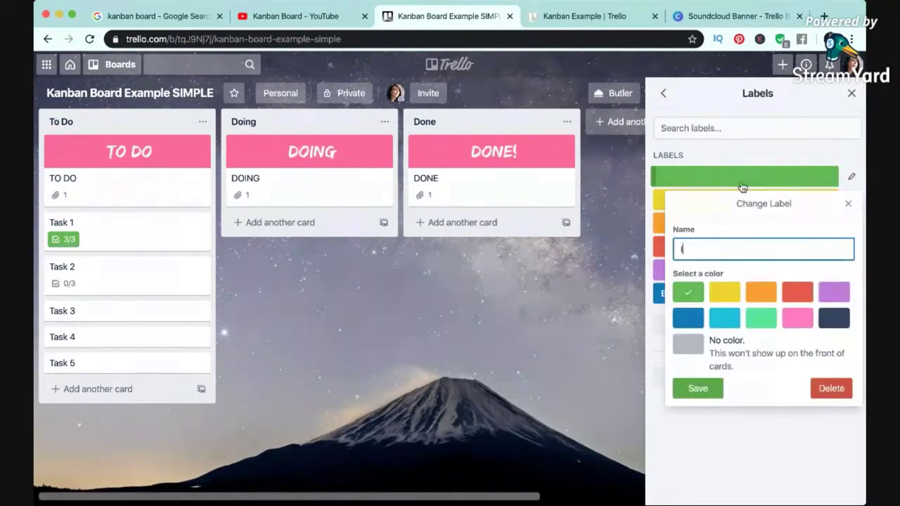
text(Income)
click(697, 388)
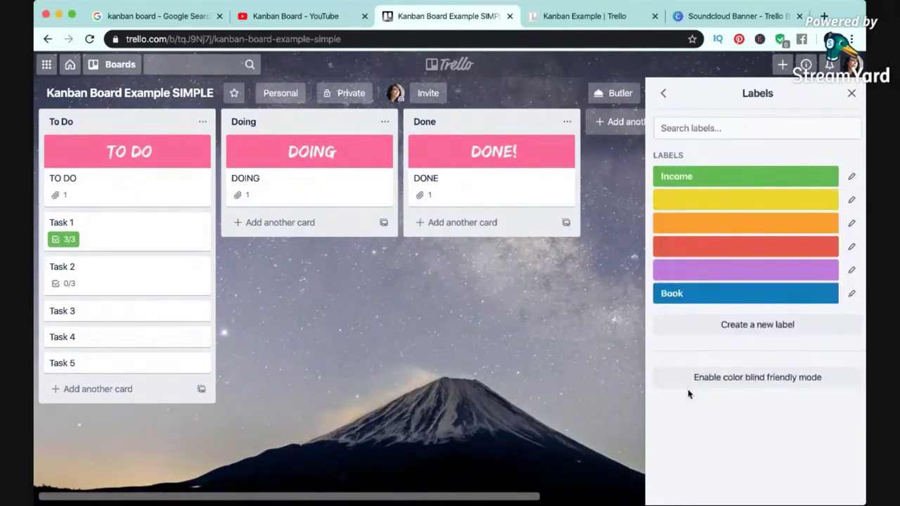
click(693, 278)
text(Platfor)
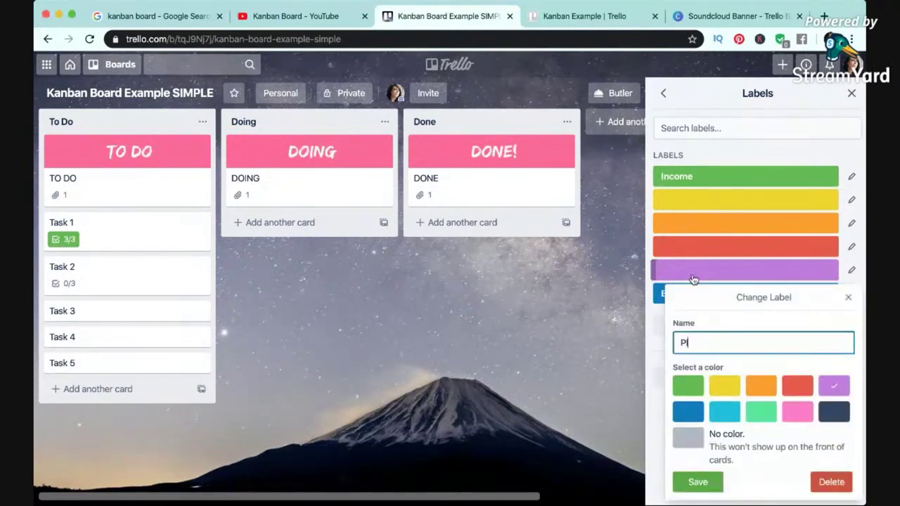
text(m)
click(696, 483)
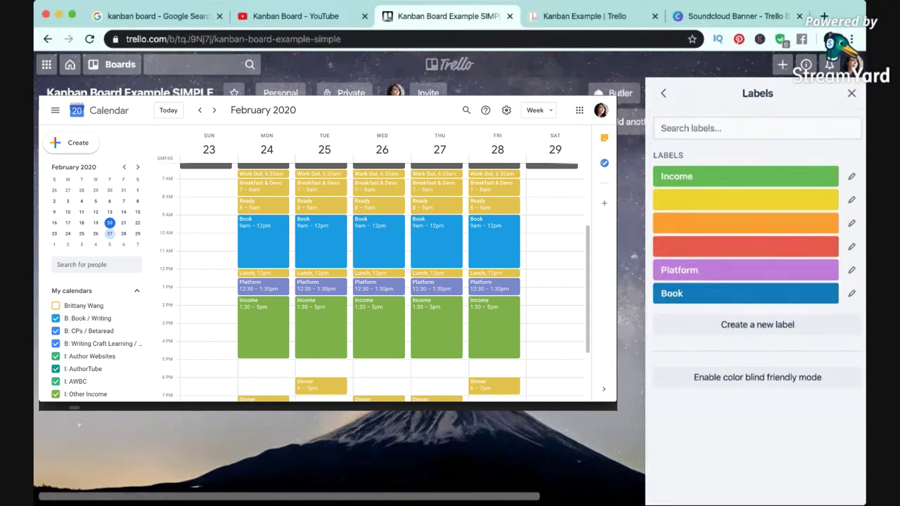
click(629, 232)
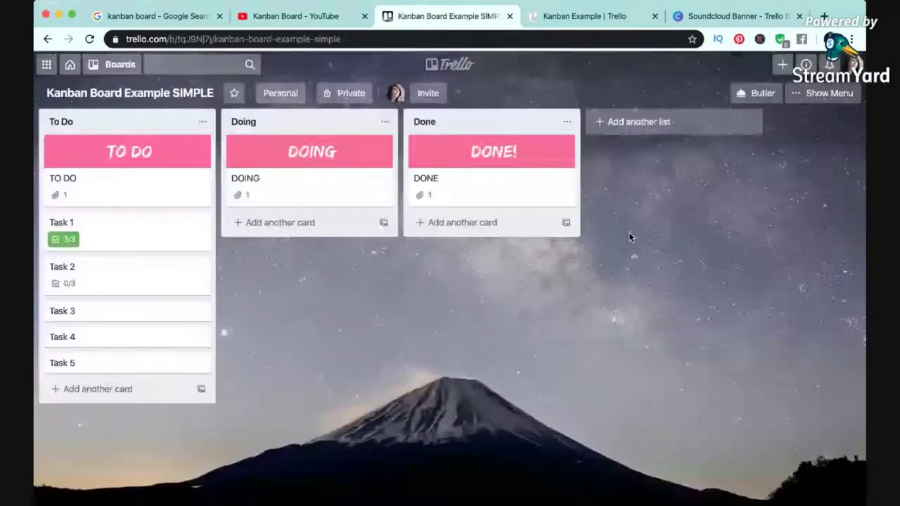
Assign the blue Book label to the Task 1 card and close the card.
click(170, 234)
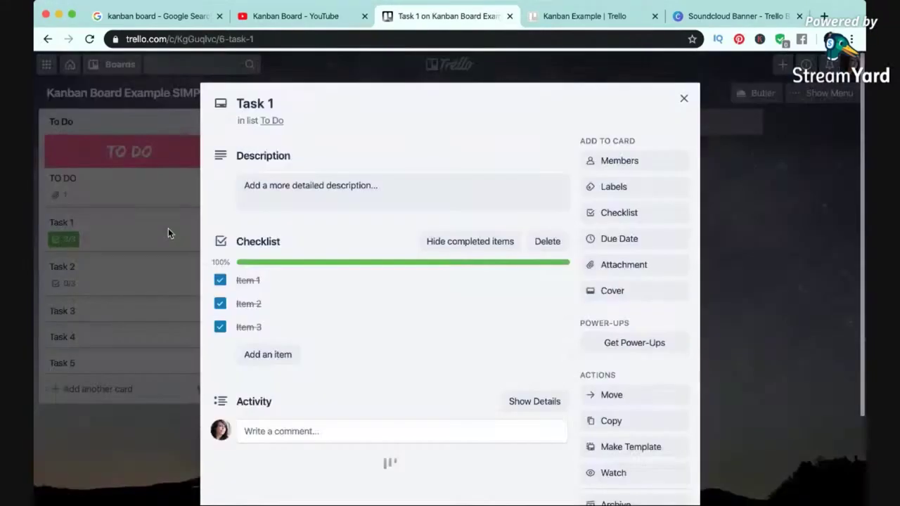
click(635, 191)
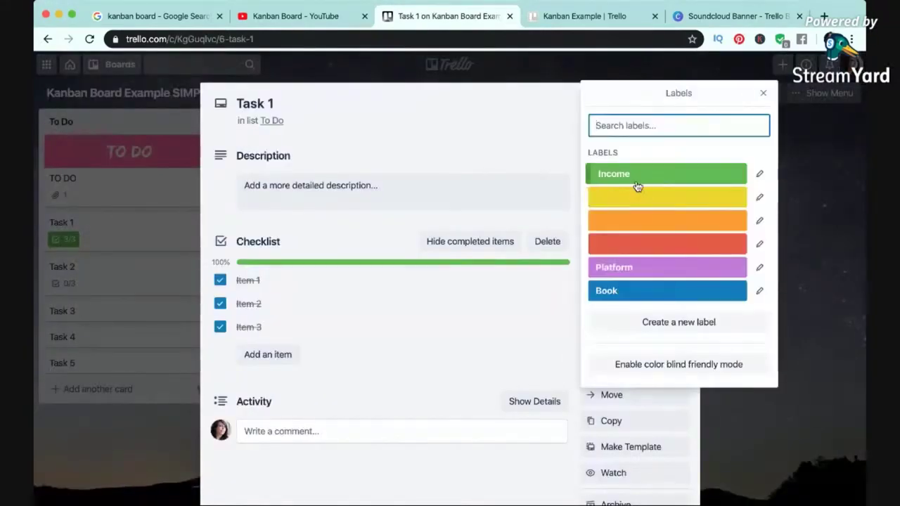
click(654, 291)
click(805, 278)
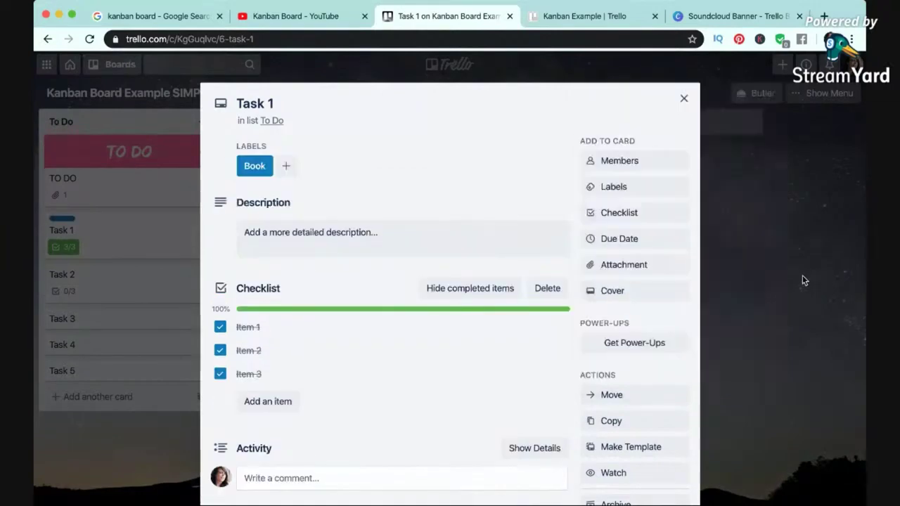
click(686, 98)
Assign the green Income label to the Task 2 card and close the card.
click(141, 281)
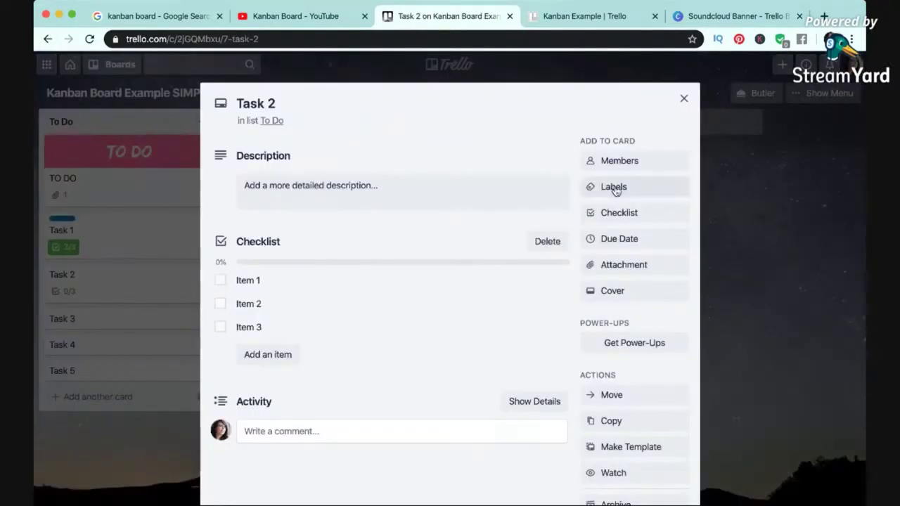
click(614, 187)
click(661, 176)
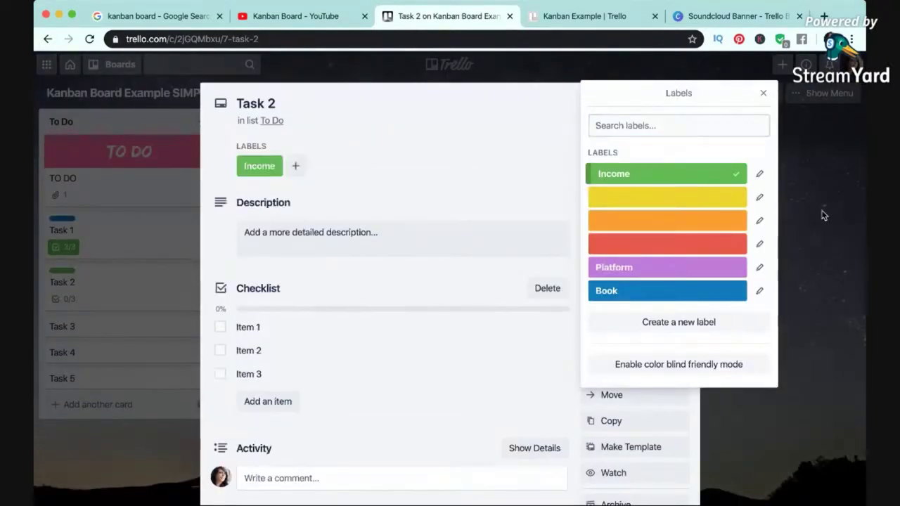
click(822, 211)
Assign both the Platform and Income labels to the Task 3 card and close the card.
click(61, 324)
click(654, 186)
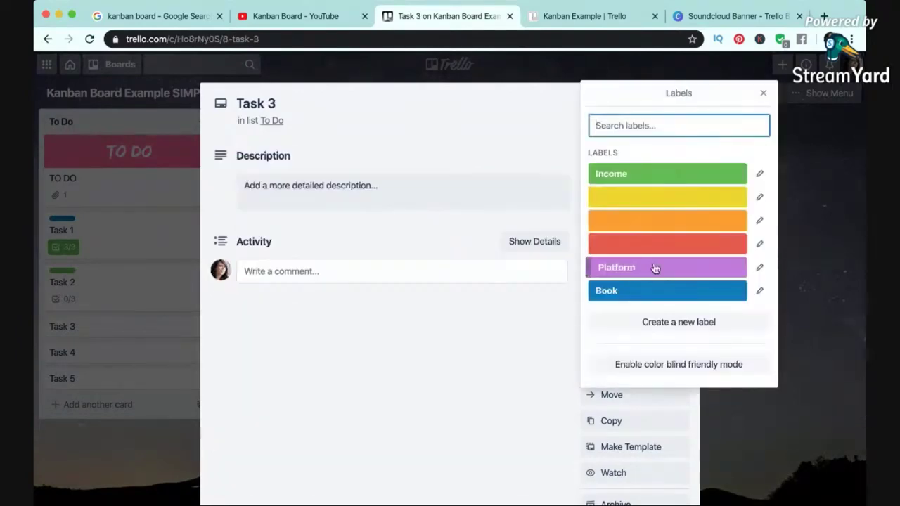
click(652, 267)
click(643, 176)
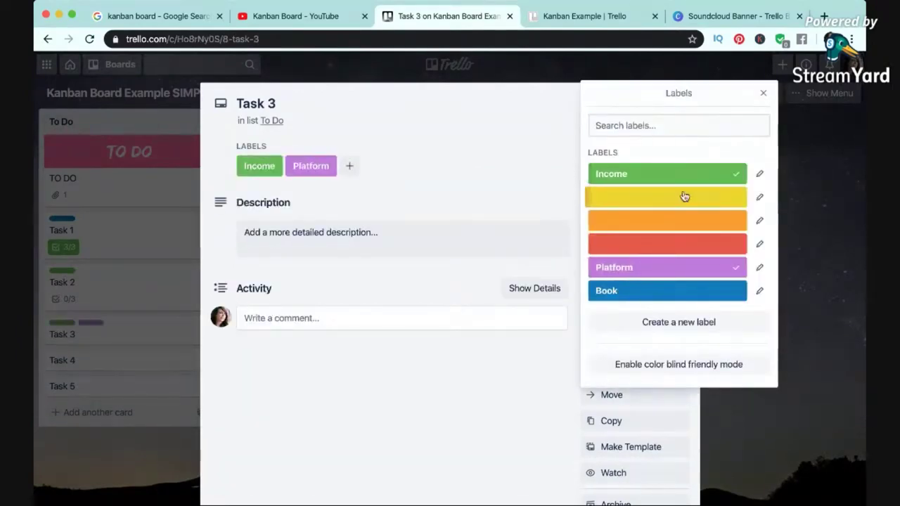
click(800, 227)
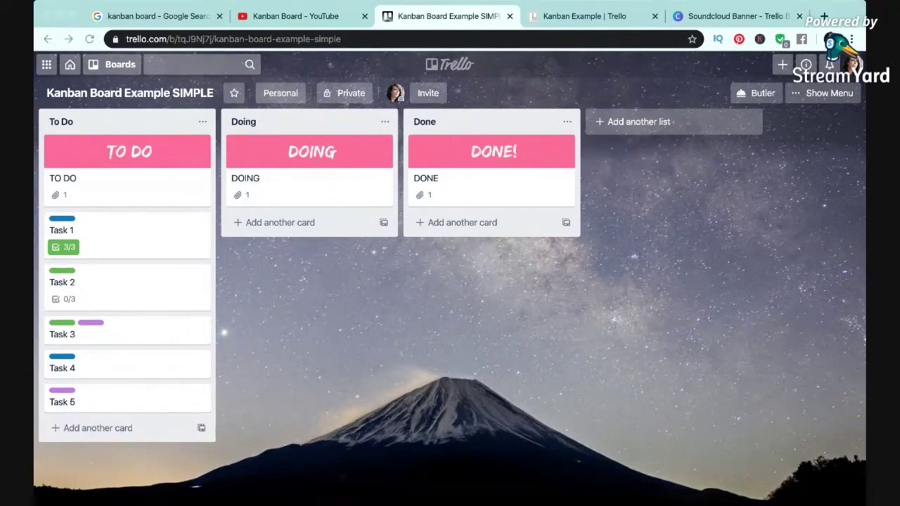
Open the board's card search and filter by the Income label and by the Platform label separately, clearing each filter.
click(360, 304)
click(828, 94)
click(709, 183)
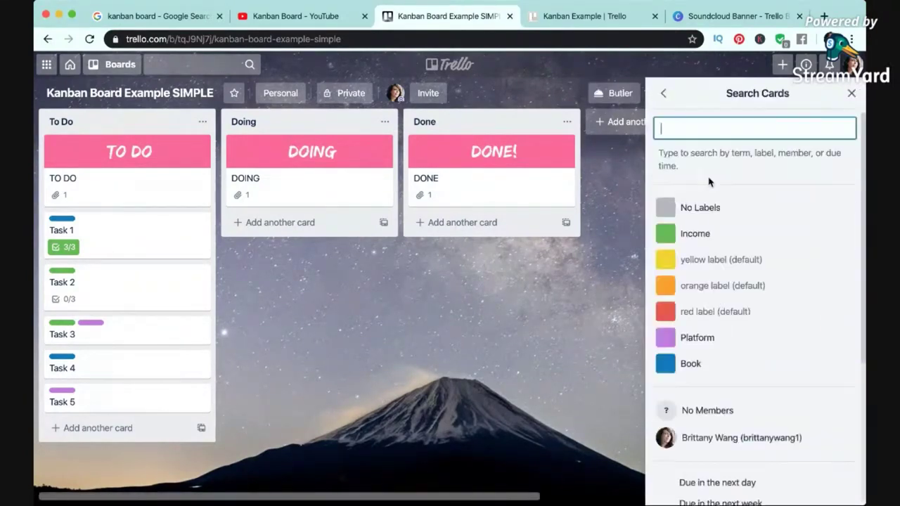
click(664, 234)
click(663, 235)
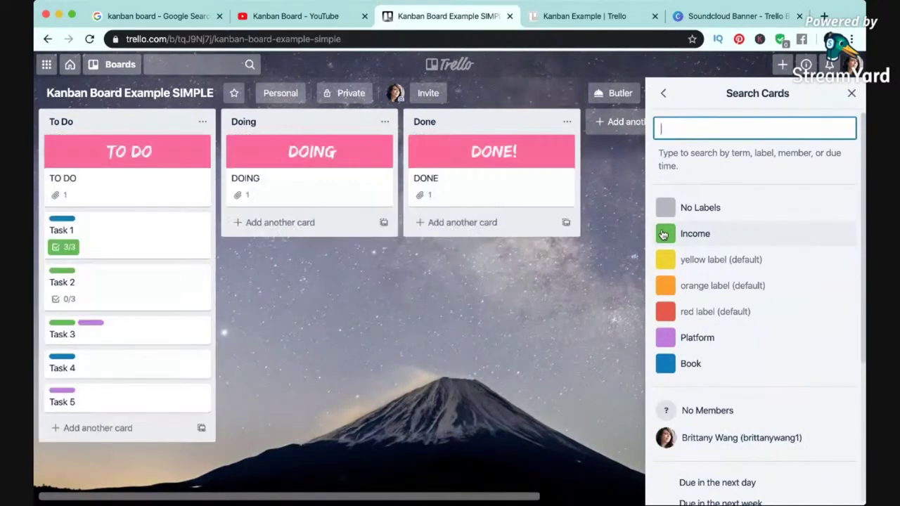
click(666, 339)
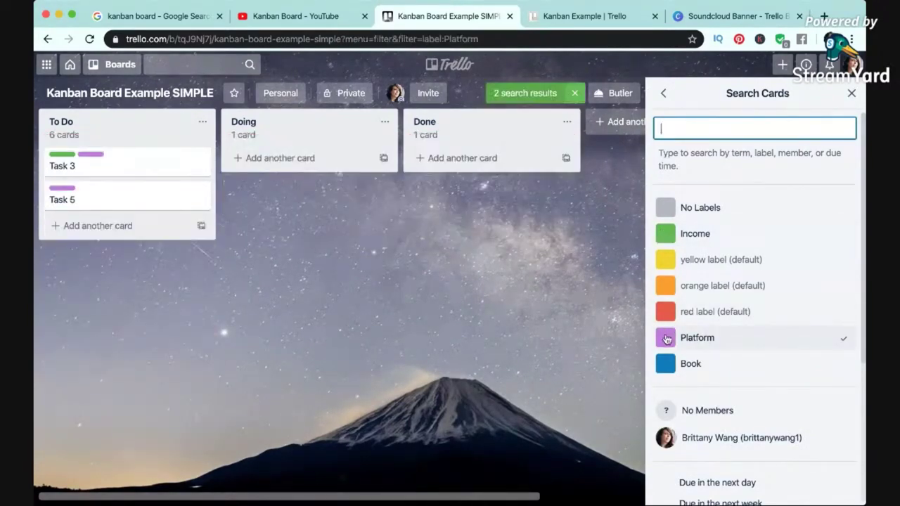
click(666, 339)
Filter the cards by the Book label, add the Platform label to the filter, and clear both.
click(669, 371)
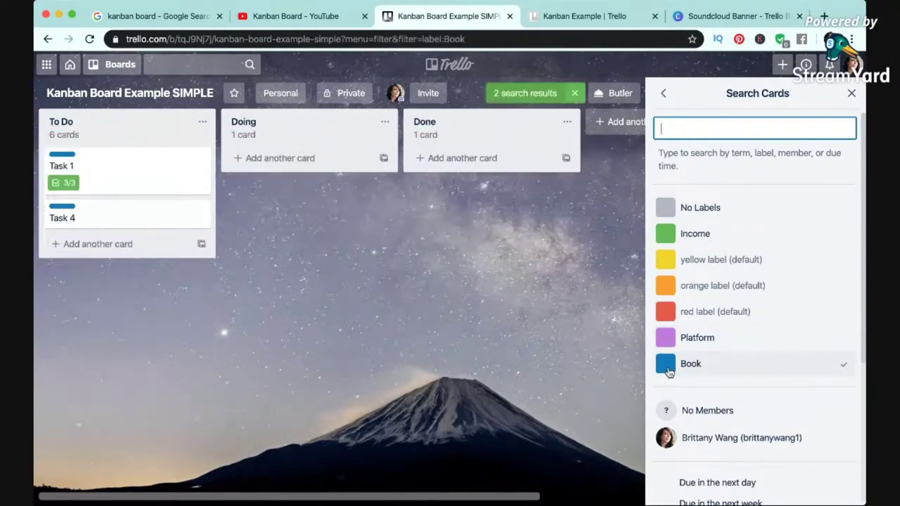
click(670, 340)
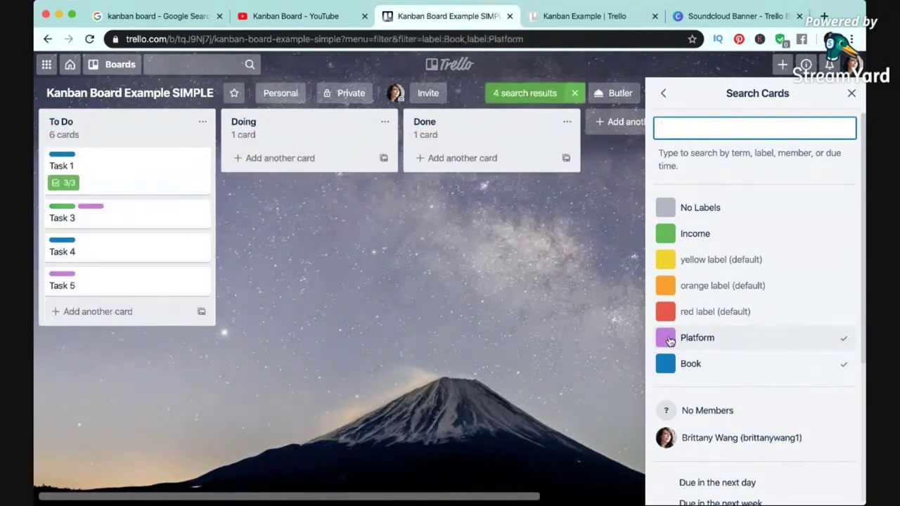
click(670, 340)
click(666, 364)
Filter the cards by the Platform and Income labels together, and switch to the Kanban Example board.
click(666, 339)
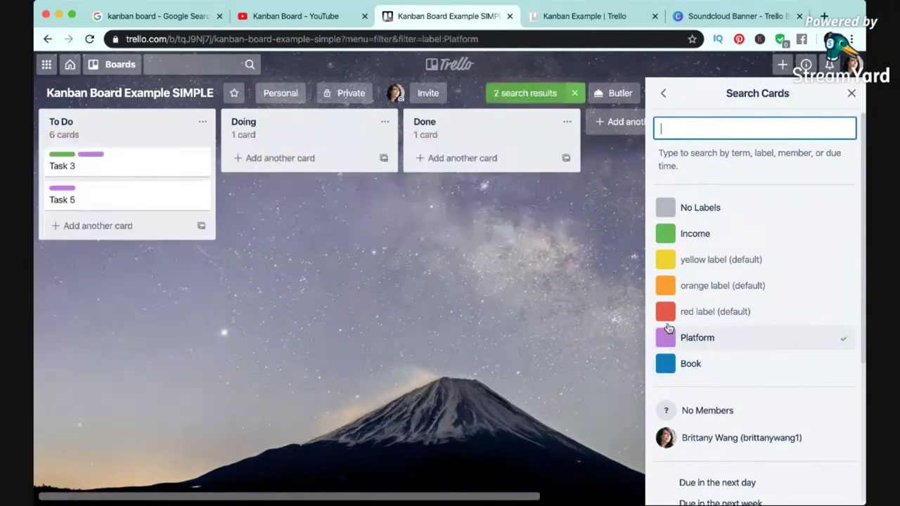
click(664, 234)
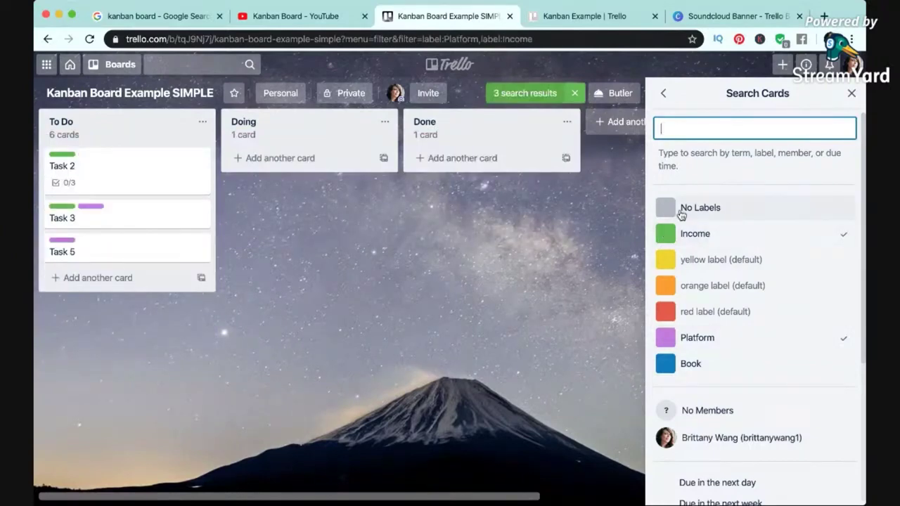
key(ctrl+Tab)
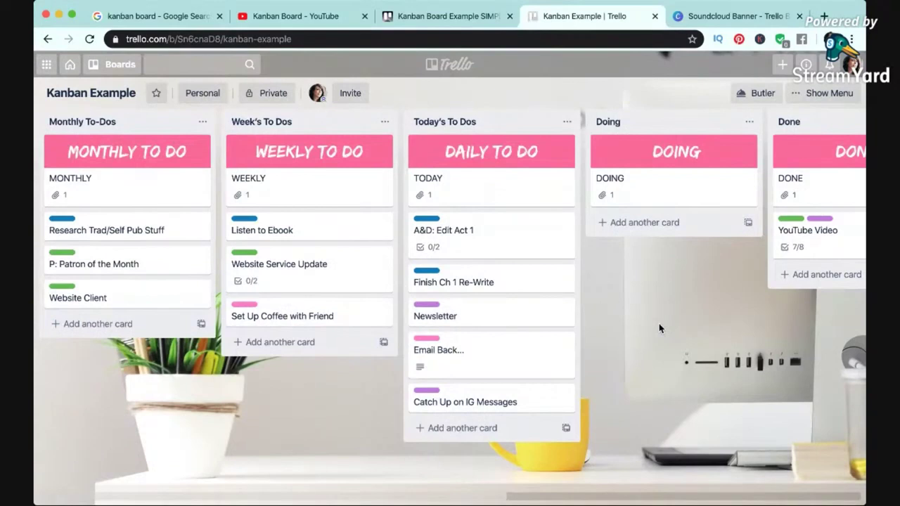
Look through the Kanban Example board's lists, from the to-do lists through Doing and Done to Big Accomplishments and Smaller Accomplishments.
key(super+Tab)
scroll(334, 406, right, 10)
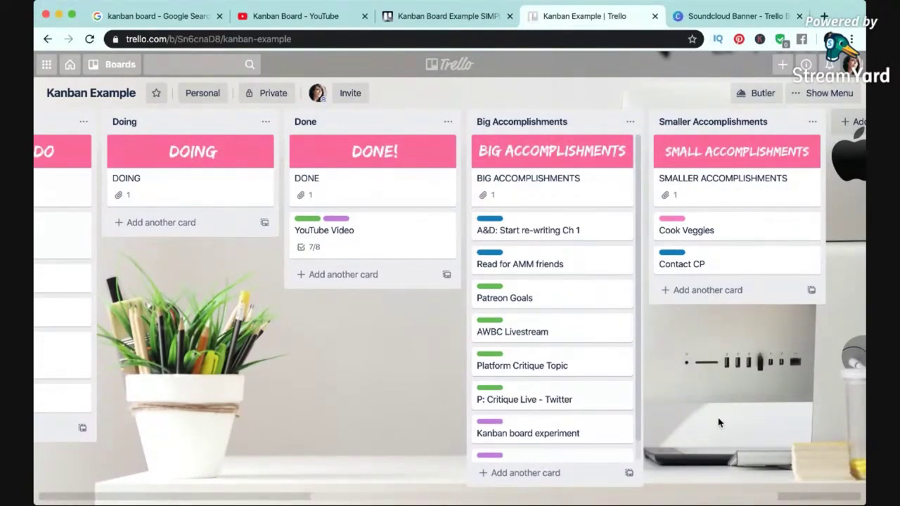
scroll(567, 314, down, 1)
scroll(566, 315, up, 1)
scroll(362, 382, left, 5)
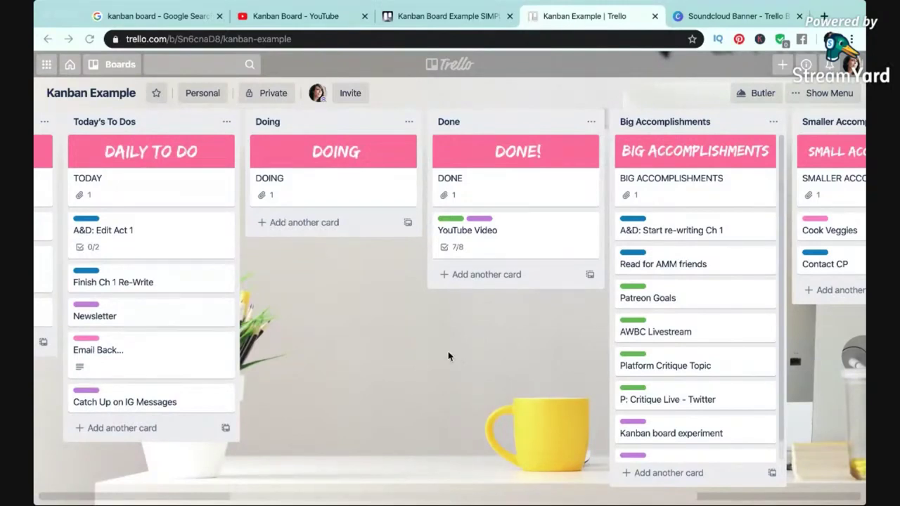
scroll(448, 351, right, 3)
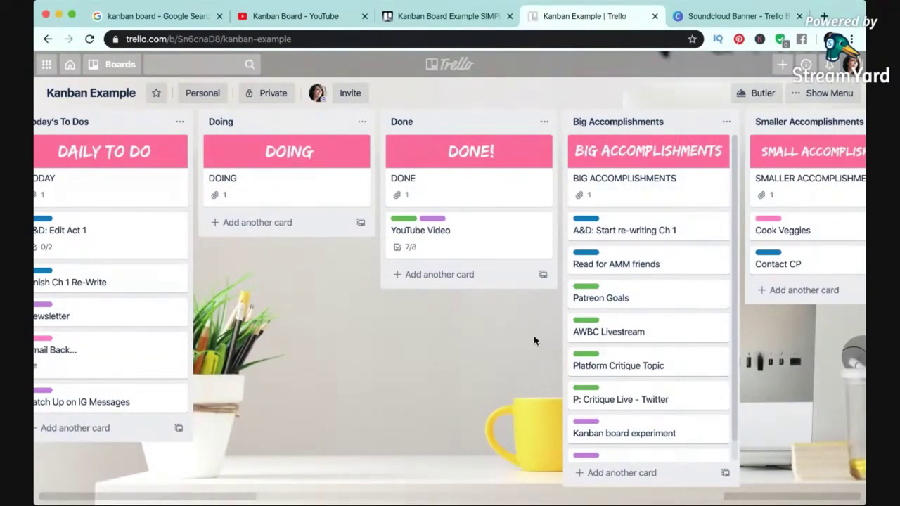
scroll(534, 341, left, 8)
scroll(534, 341, right, 8)
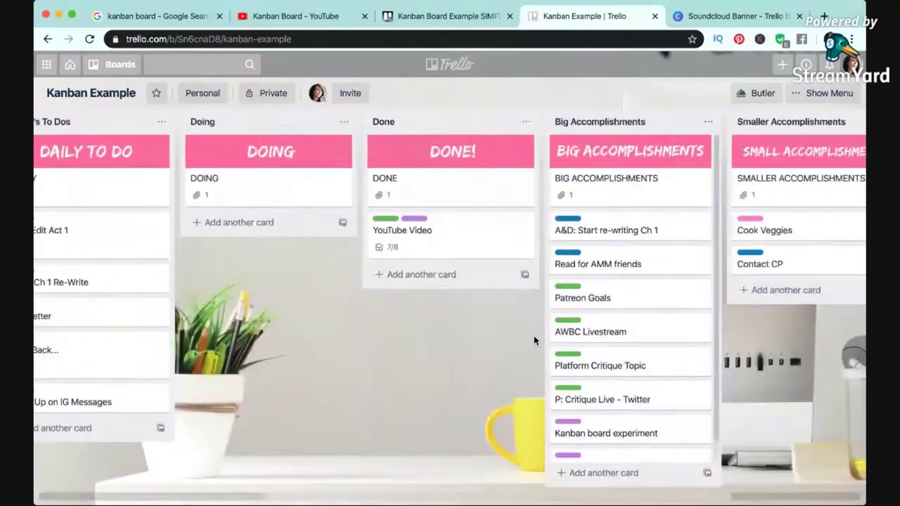
scroll(535, 341, left, 3)
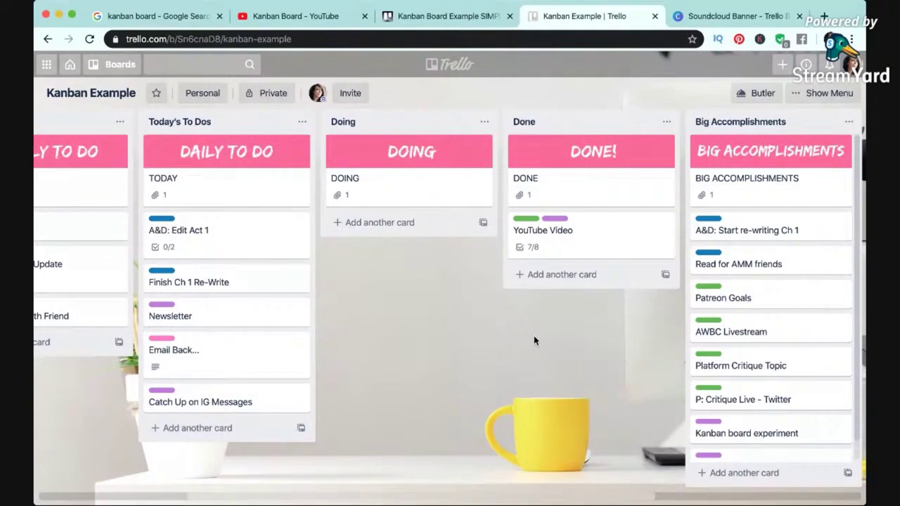
scroll(534, 341, right, 3)
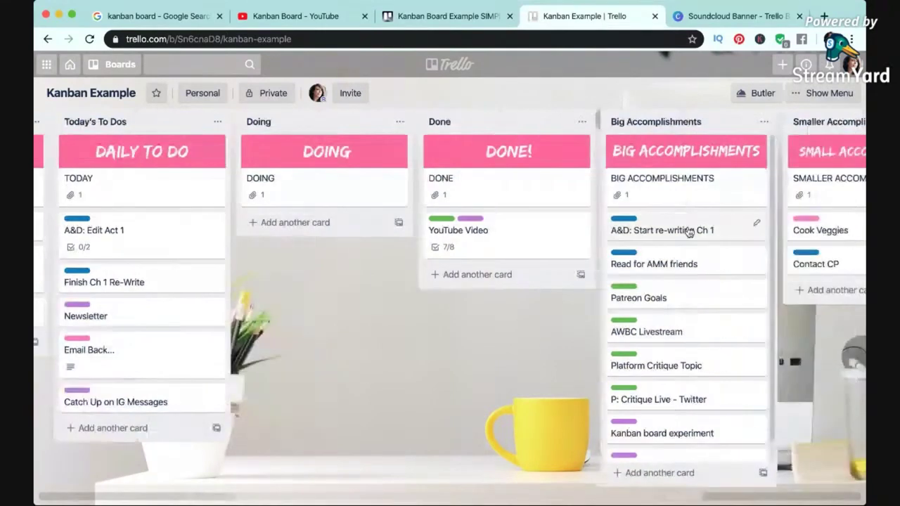